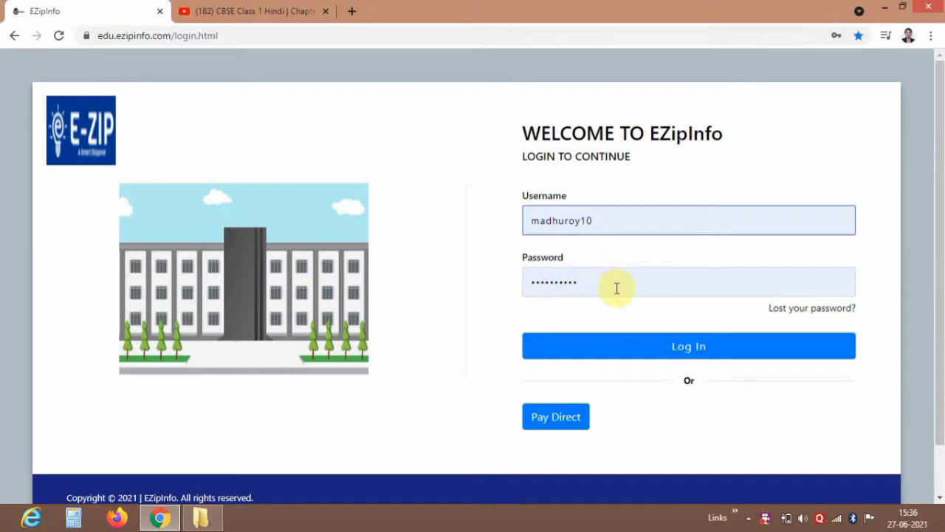
Log in with the prefilled credentials and filter the Class / Course Lecture list to class FIRST.
click(630, 356)
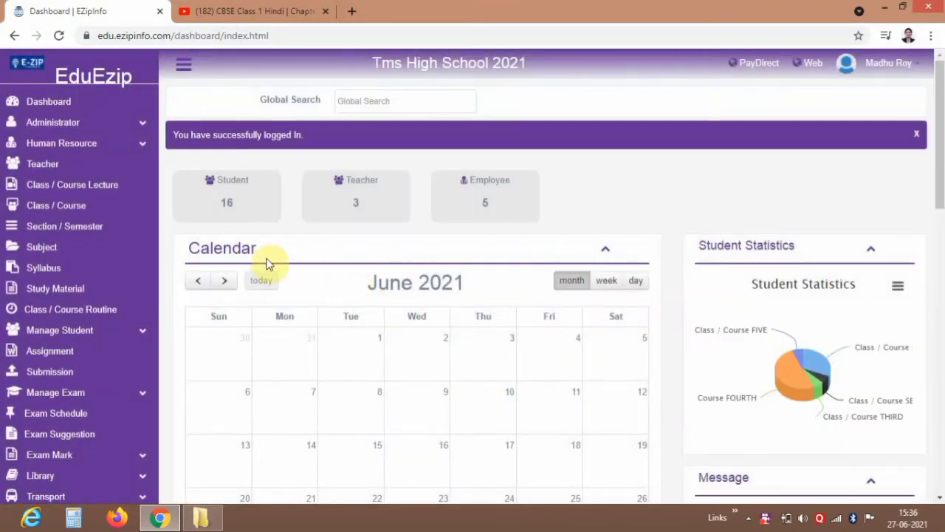
click(86, 191)
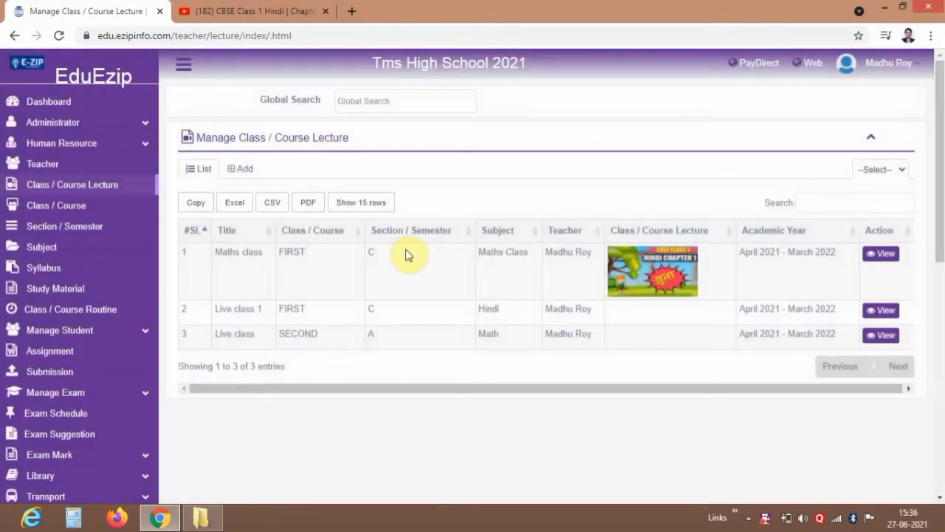
click(885, 172)
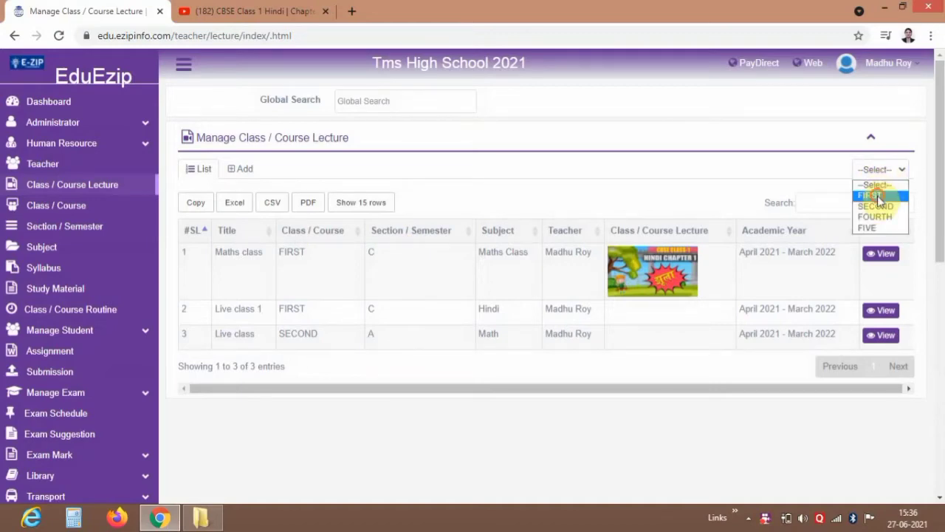
click(879, 198)
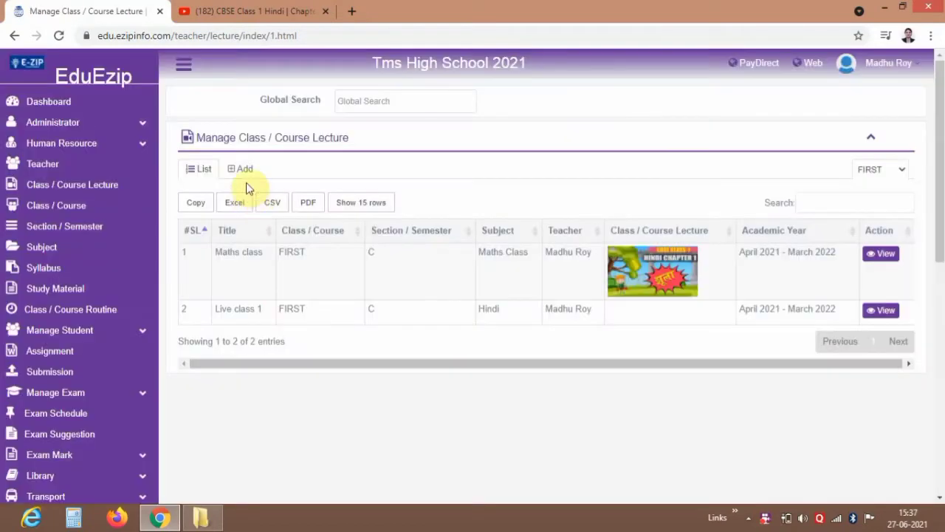
Start a new lecture titled "Hindi class" for class FIRST, section C, available to Paid Only students.
click(241, 171)
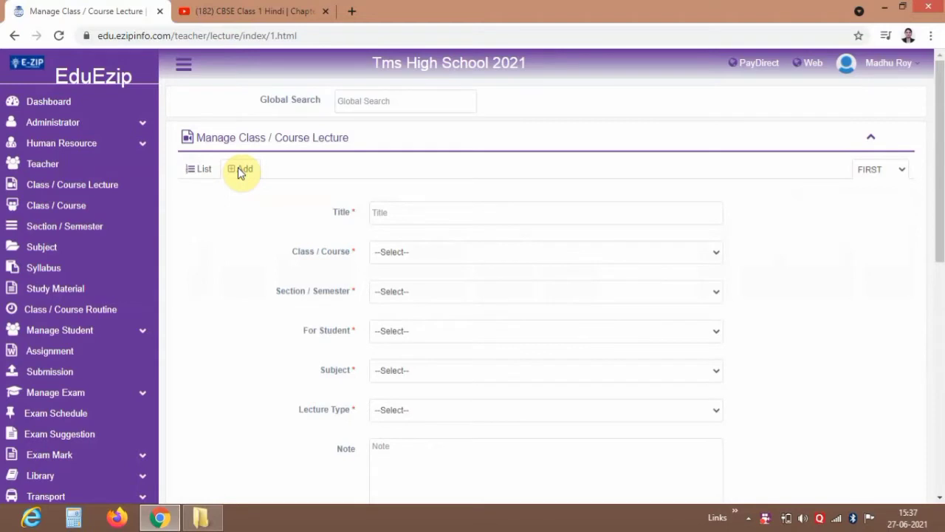
click(419, 215)
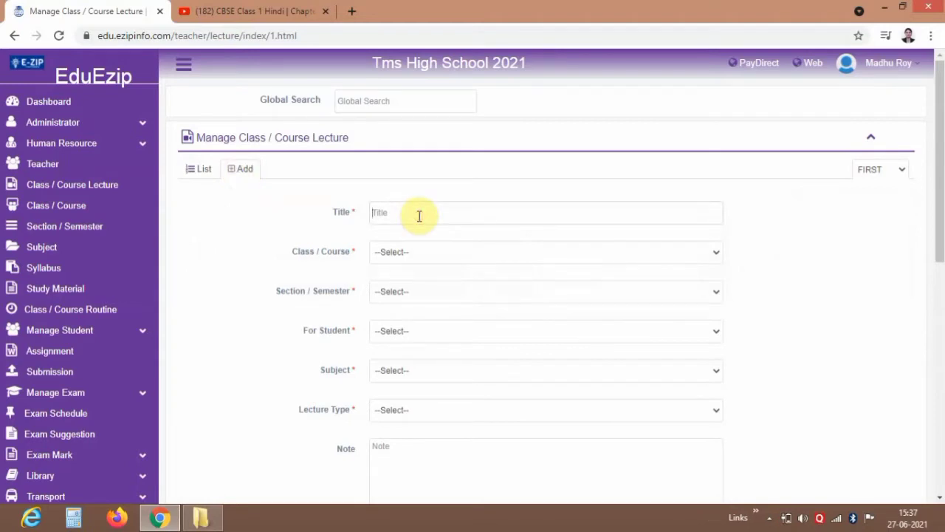
click(418, 216)
click(418, 254)
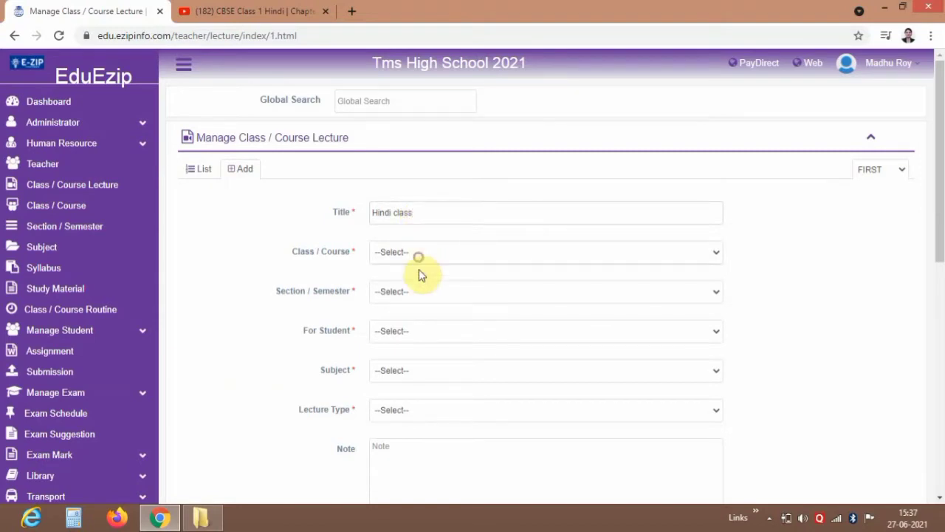
click(413, 281)
click(417, 293)
click(419, 319)
click(418, 336)
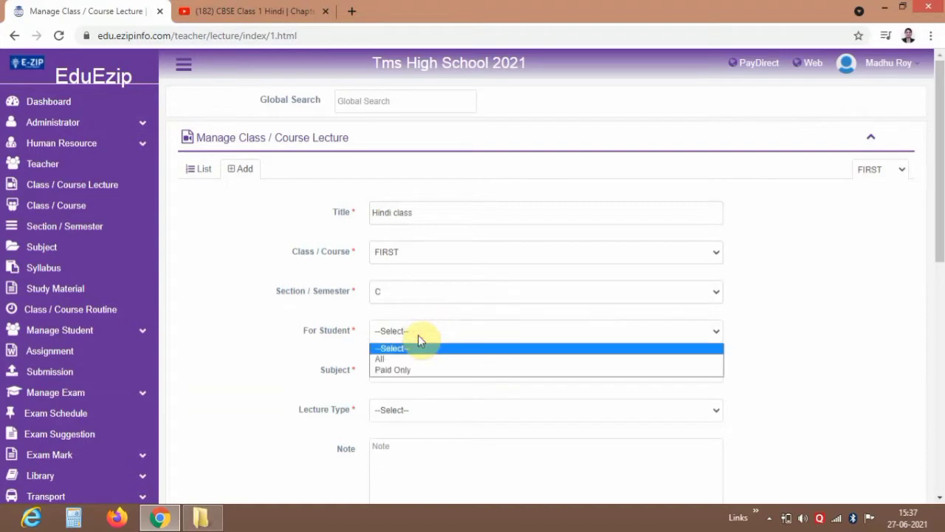
click(419, 375)
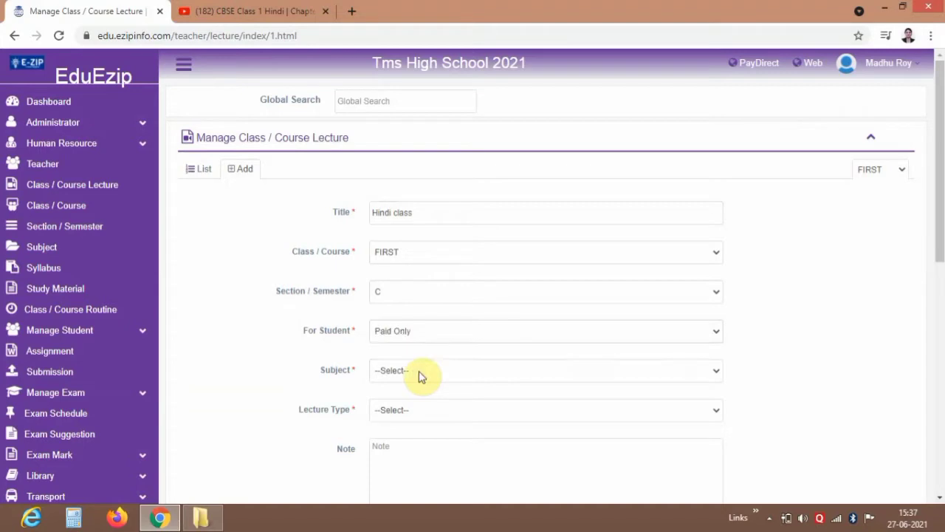
Set the new lecture's subject to Hindi and its lecture type to Youtube.
drag(939, 222, 939, 259)
scroll(939, 259, down, 1)
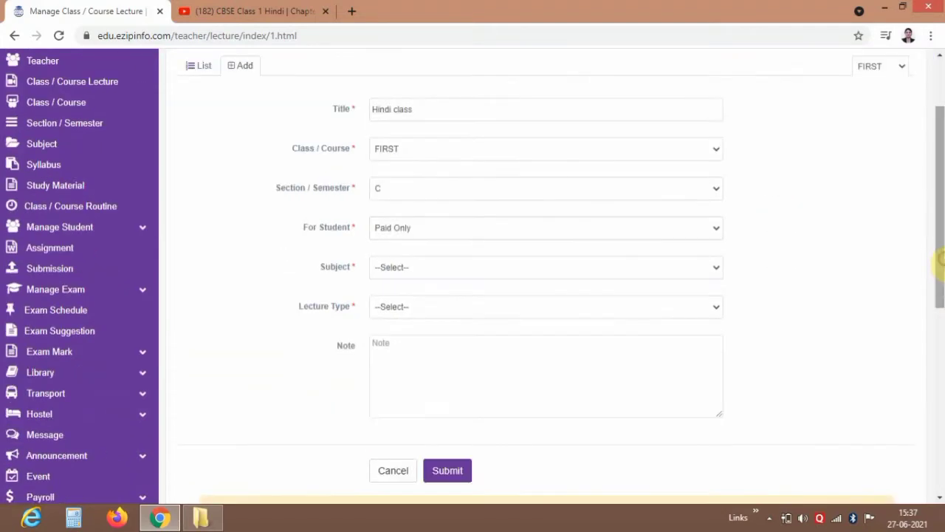
click(524, 268)
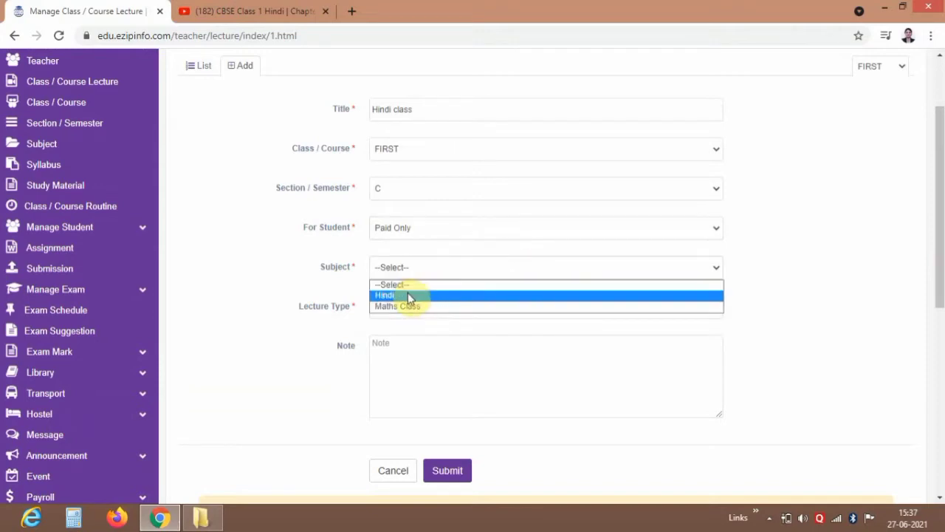
click(409, 295)
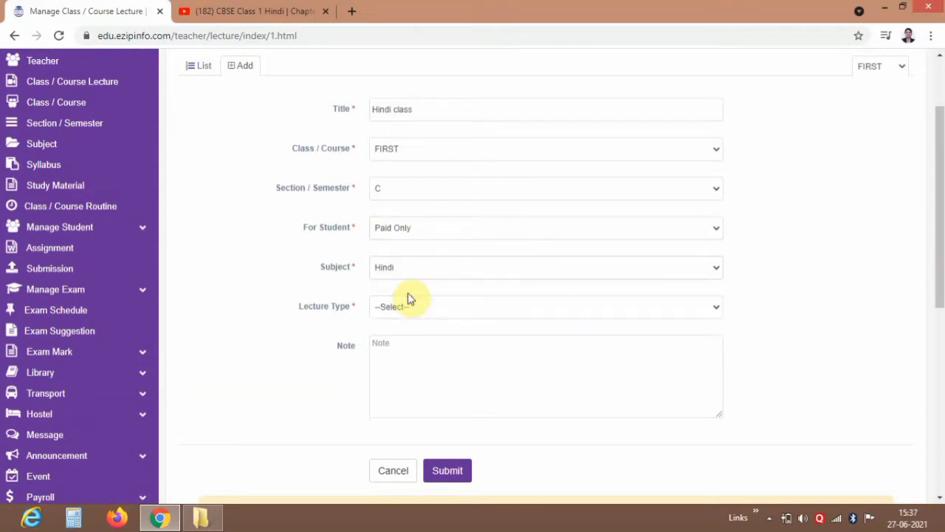
click(407, 307)
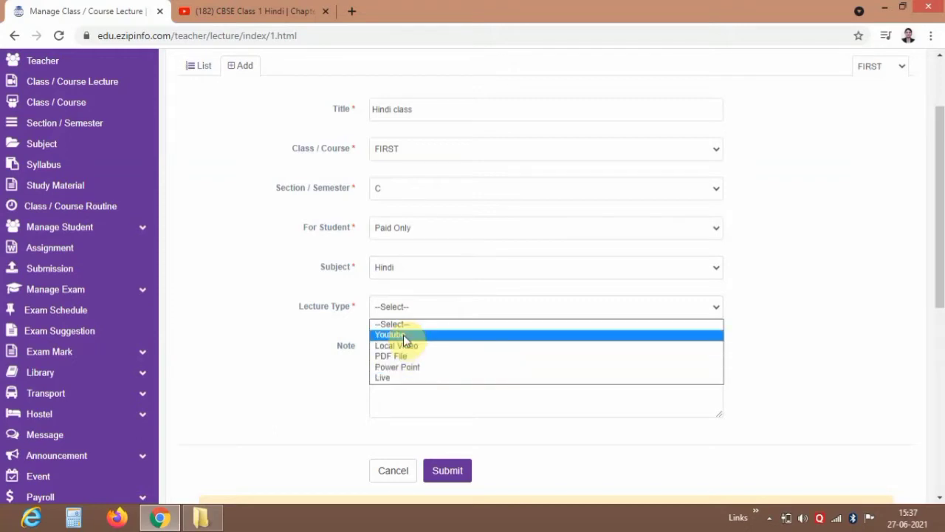
click(405, 338)
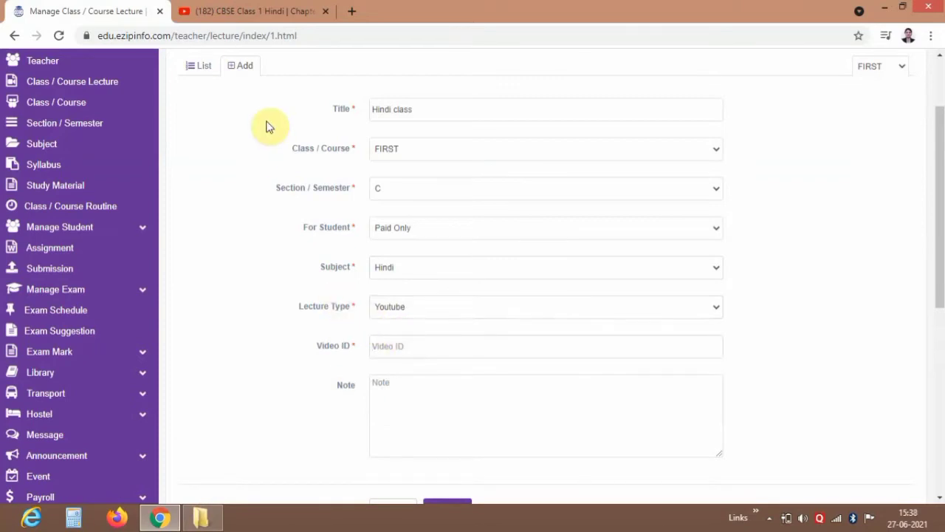
click(253, 11)
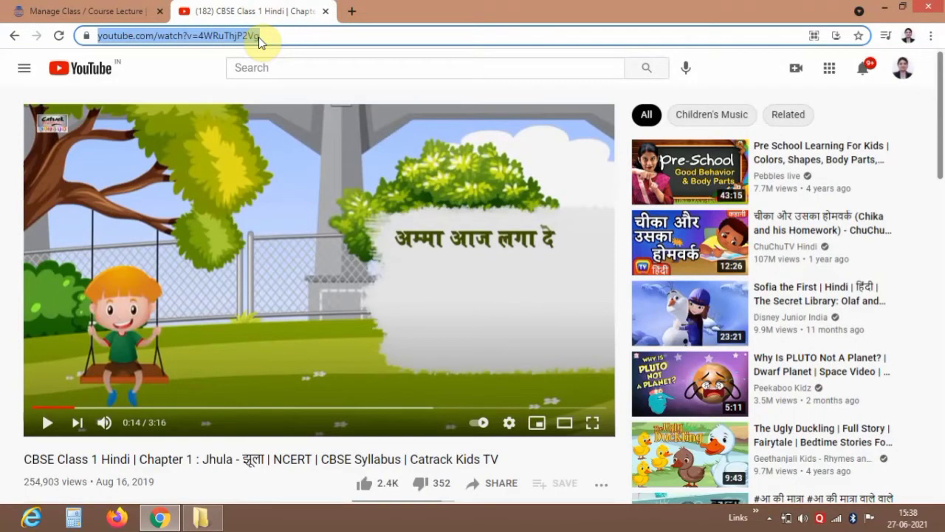
click(118, 11)
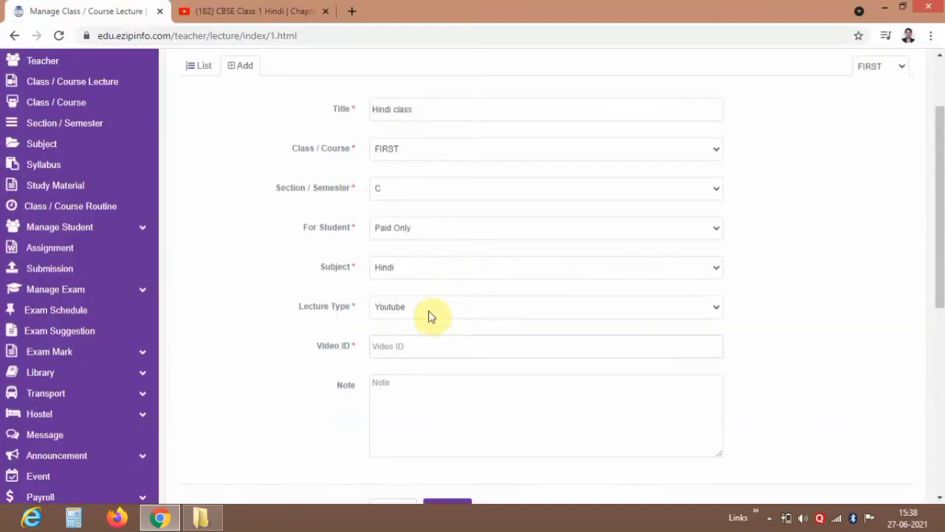
click(429, 344)
text(https://www.youtube.com/watch?v=4WRuThjP2Vg)
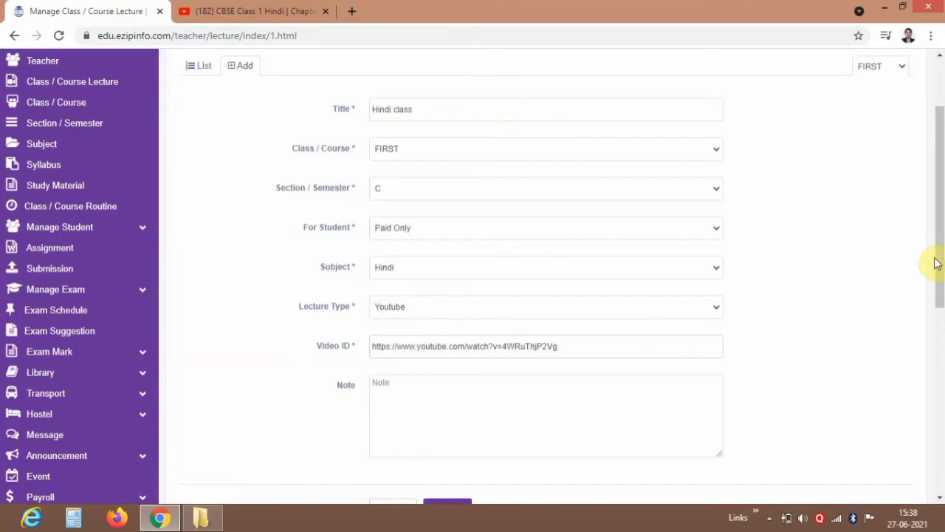
Add the note "Chapter 2" to the Hindi lecture and submit it.
drag(936, 263, 937, 311)
click(650, 330)
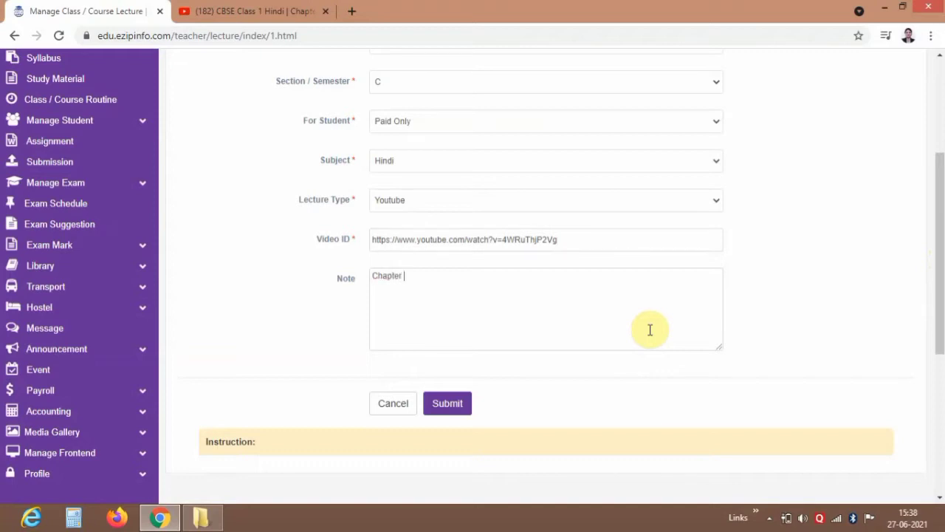
text(Chapter 2)
click(438, 410)
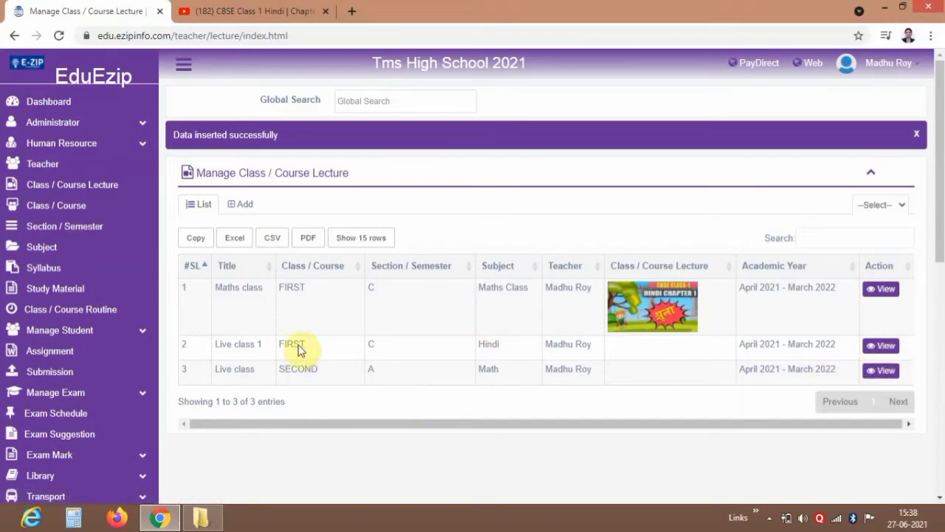
View the class FIRST Hindi lectures, open the new lecture's details, play its video briefly, and close the details.
click(880, 346)
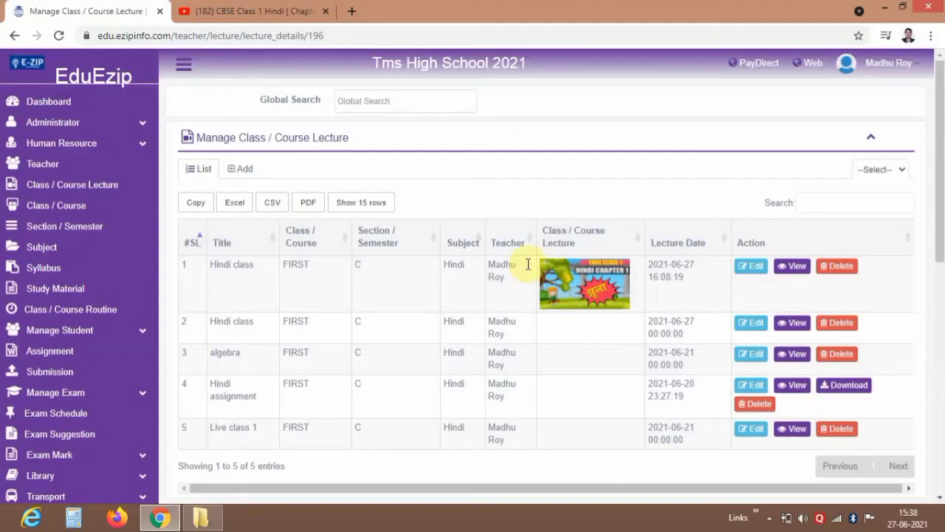
drag(696, 264, 669, 264)
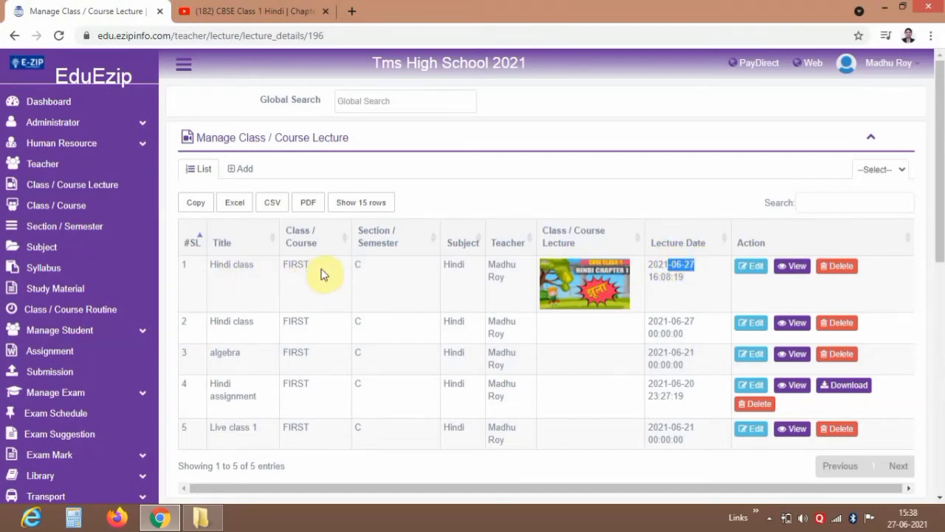
click(787, 279)
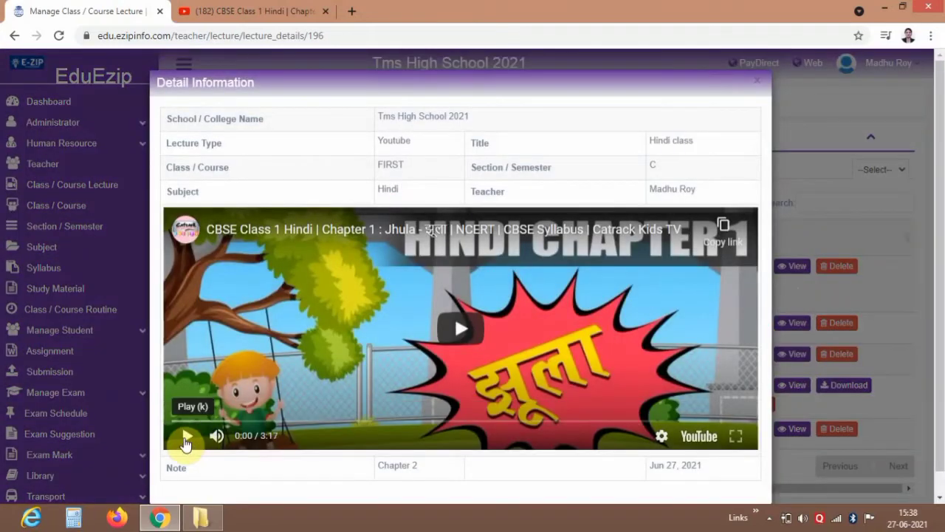
click(186, 437)
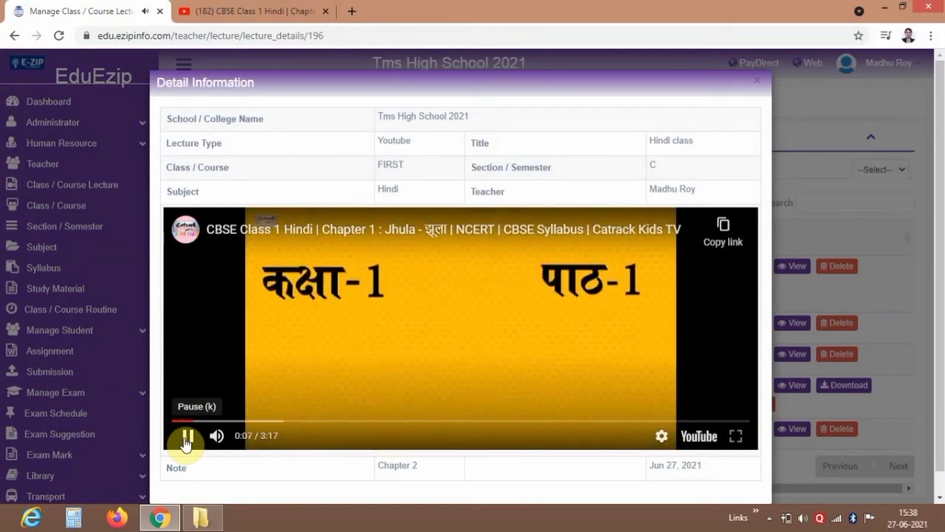
click(186, 440)
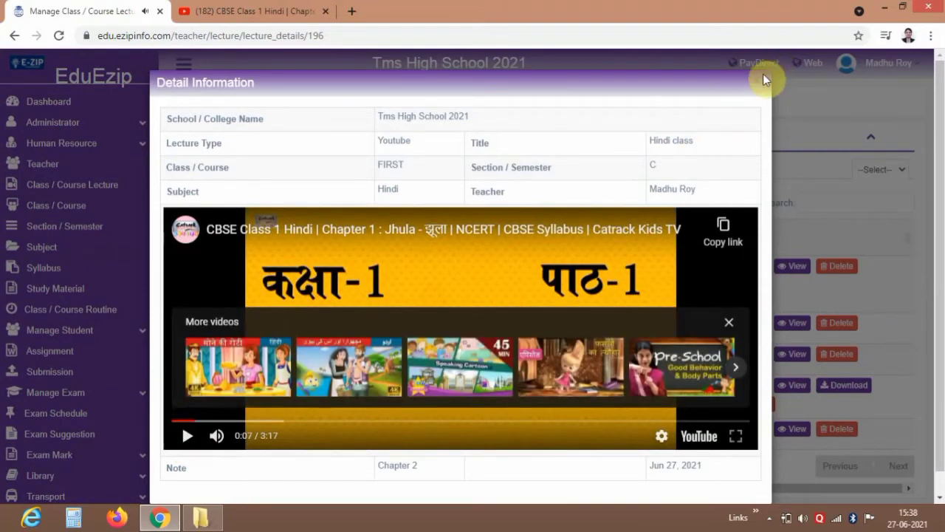
click(761, 85)
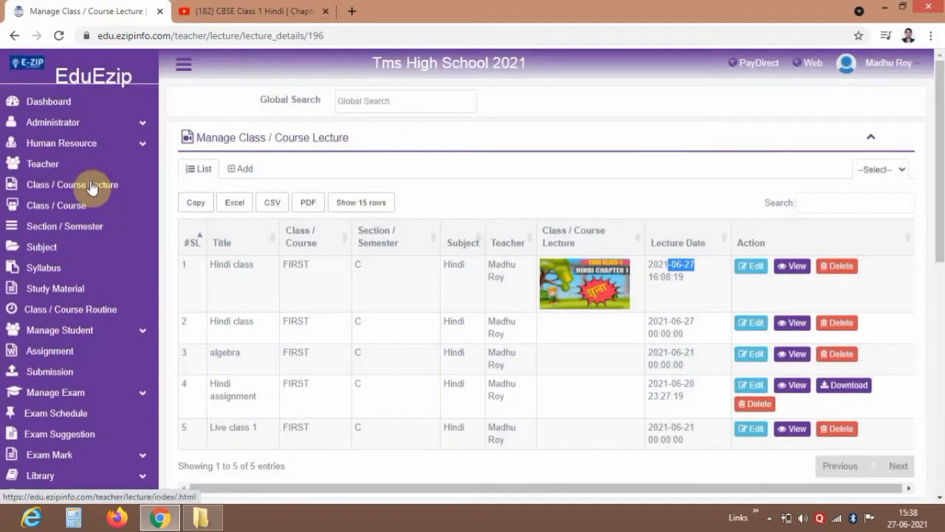
Return to the Class / Course Lecture list and filter it to class SECOND.
click(91, 187)
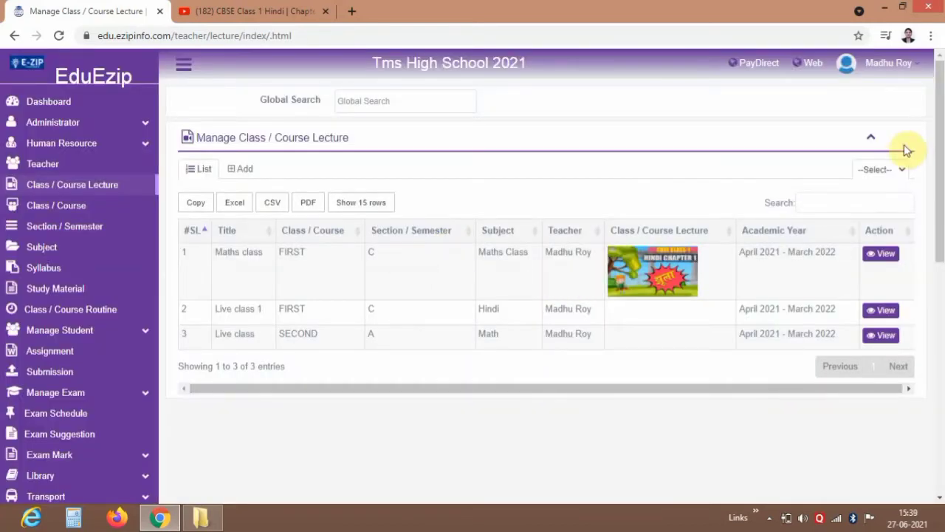
click(889, 170)
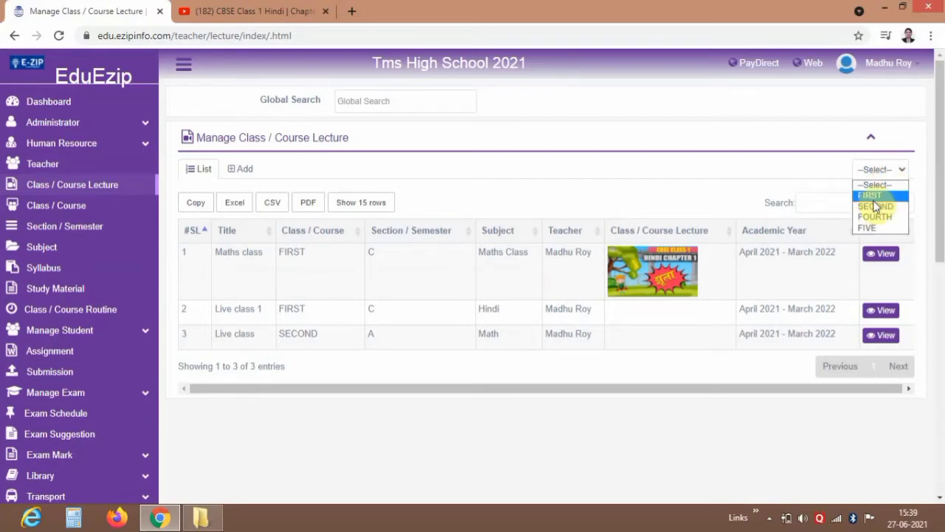
click(873, 203)
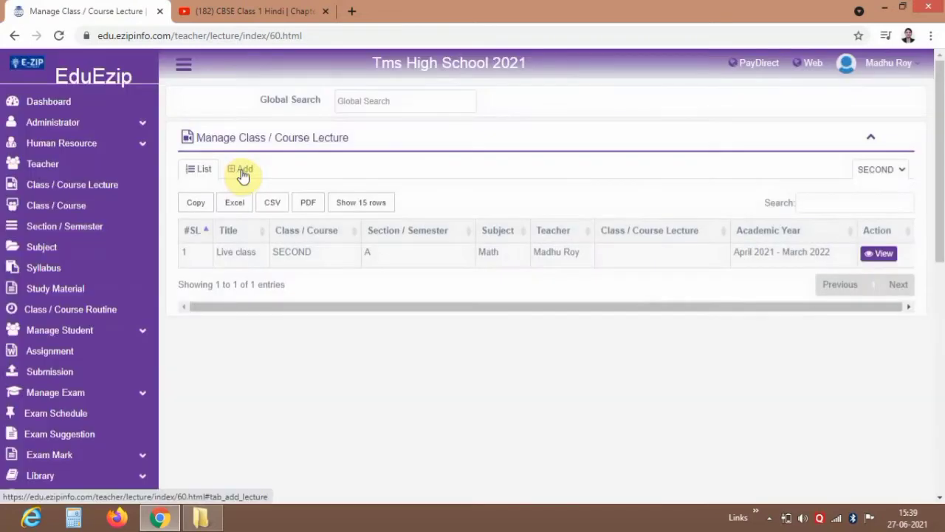
Start a new lecture titled "Maths class" for class SECOND, section A, available to all students.
click(240, 169)
click(450, 212)
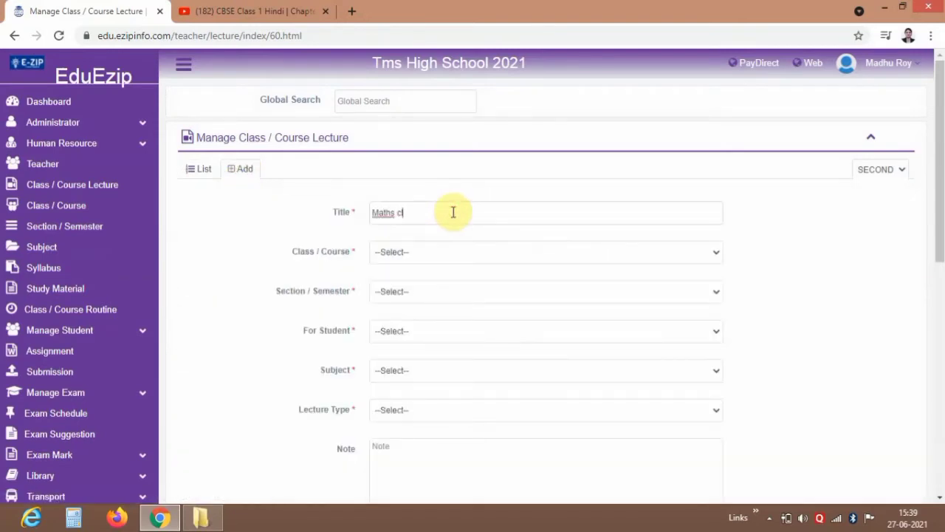
text(Maths class)
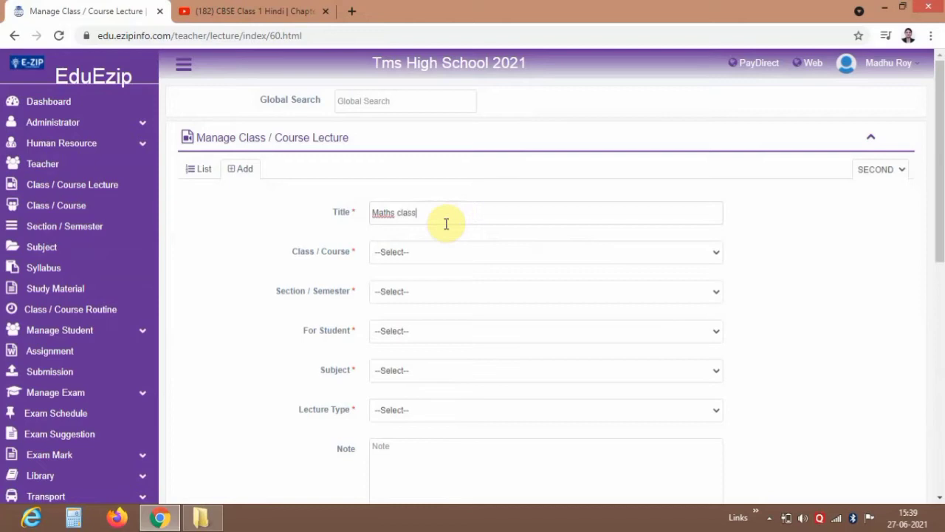
click(423, 256)
click(417, 290)
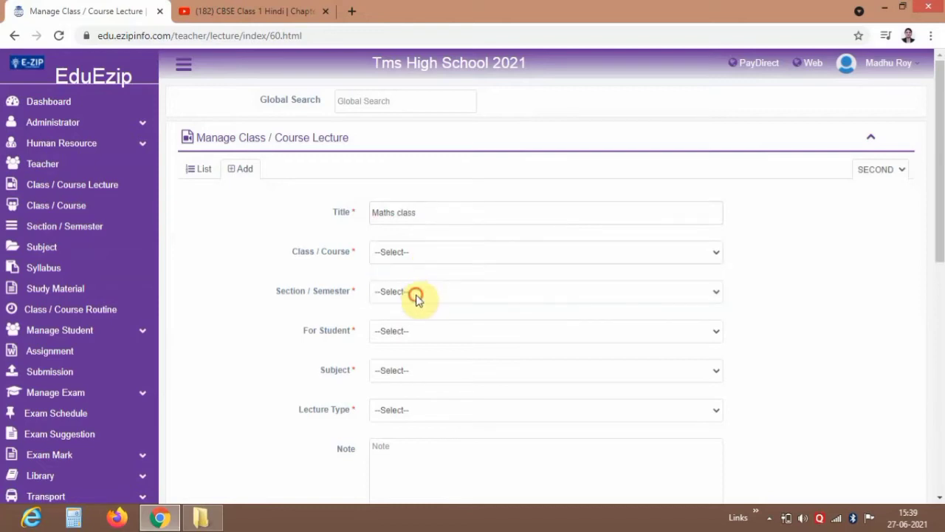
click(416, 298)
click(411, 321)
click(411, 332)
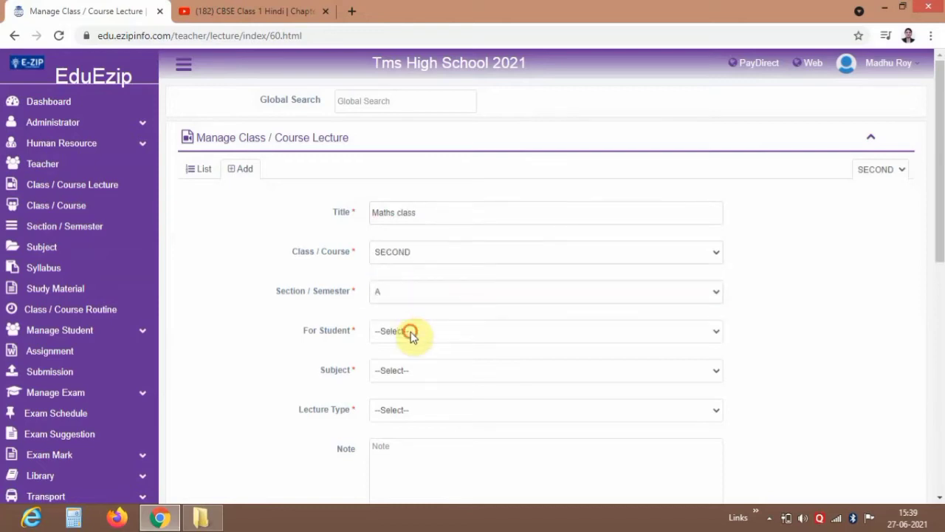
click(403, 360)
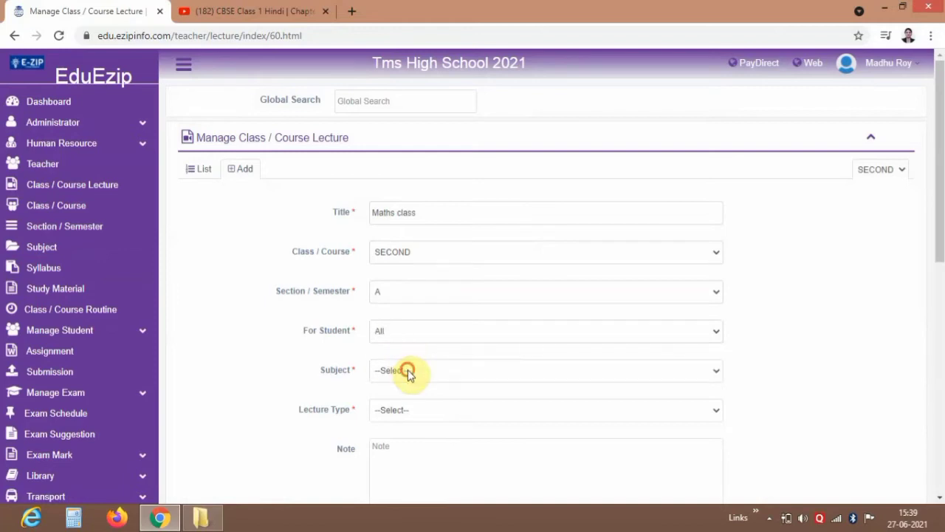
Set the subject of the "Maths class" lecture to Math.
click(403, 365)
click(407, 399)
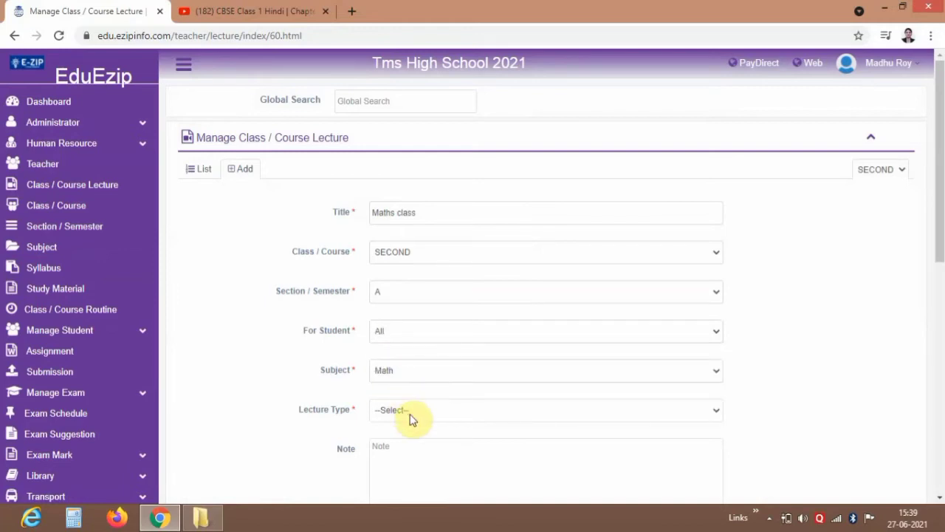
click(411, 412)
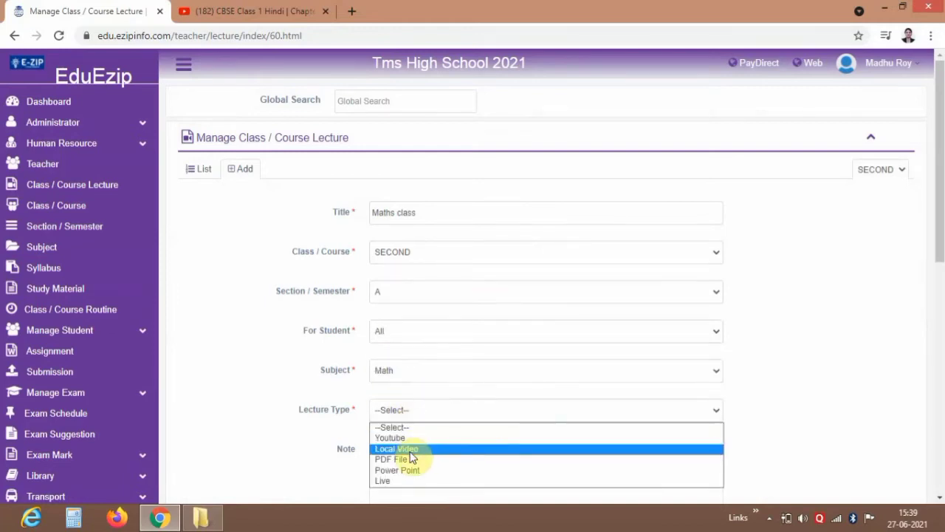
click(409, 450)
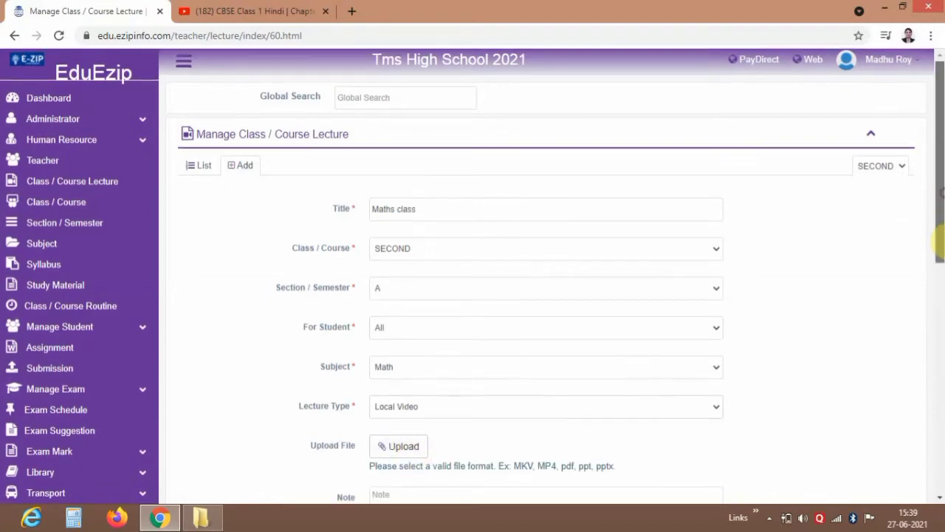
drag(940, 199, 939, 288)
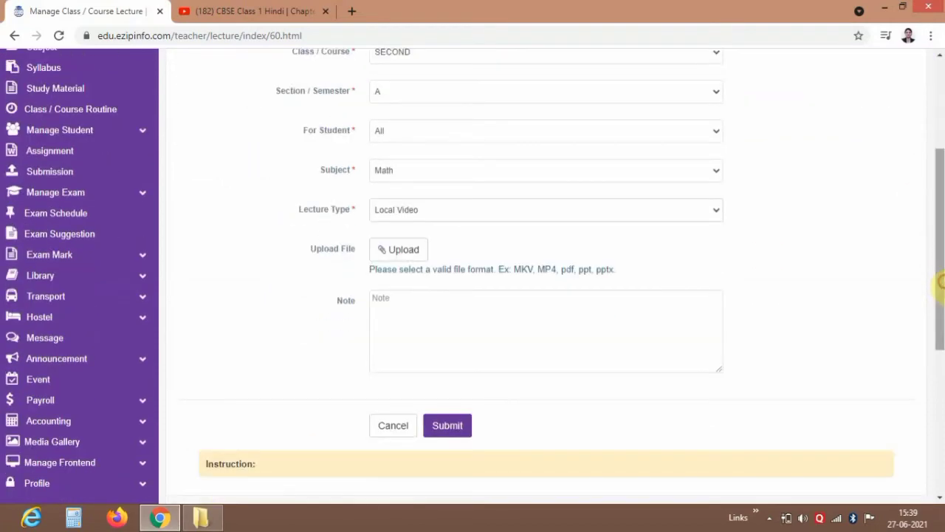
click(389, 259)
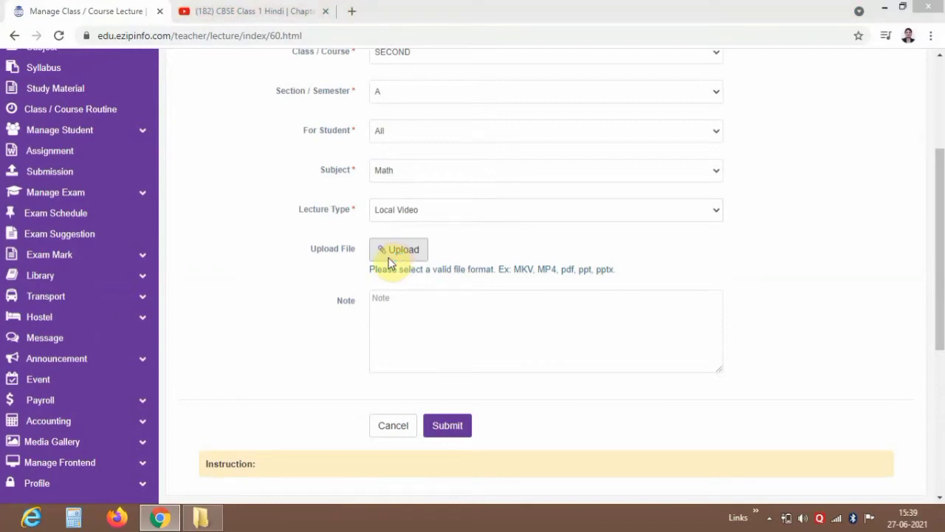
click(286, 171)
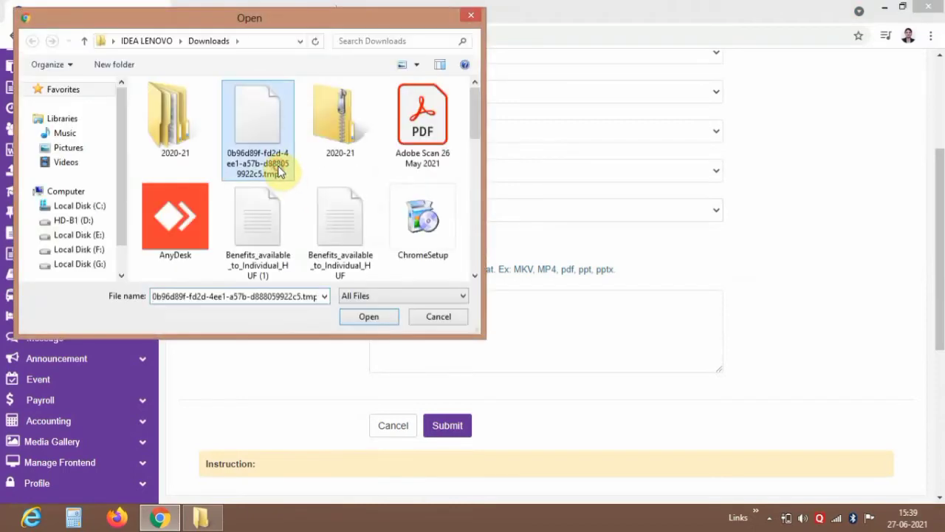
click(454, 317)
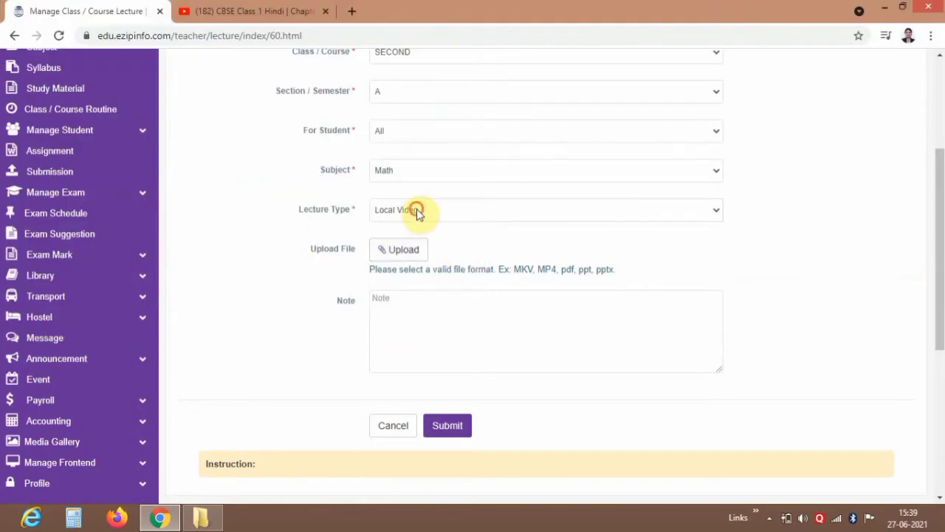
Set the lecture type to PDF File, attach the Company_Profile_Ezip PDF, and submit the Maths lecture.
click(417, 210)
click(414, 260)
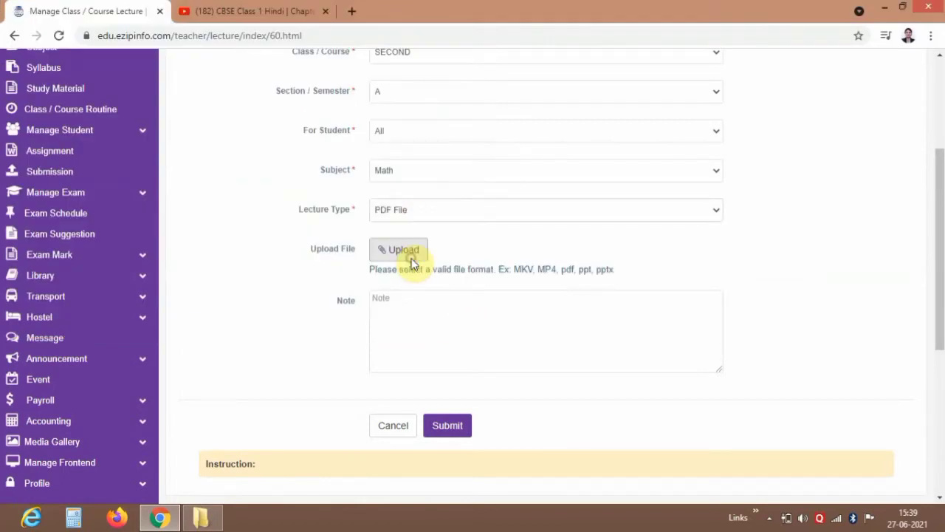
click(403, 252)
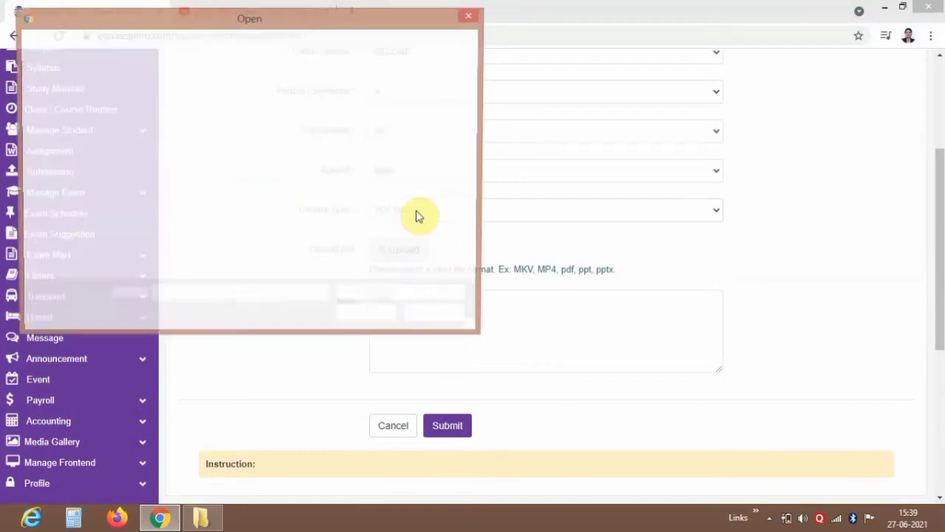
scroll(470, 229, down, 1)
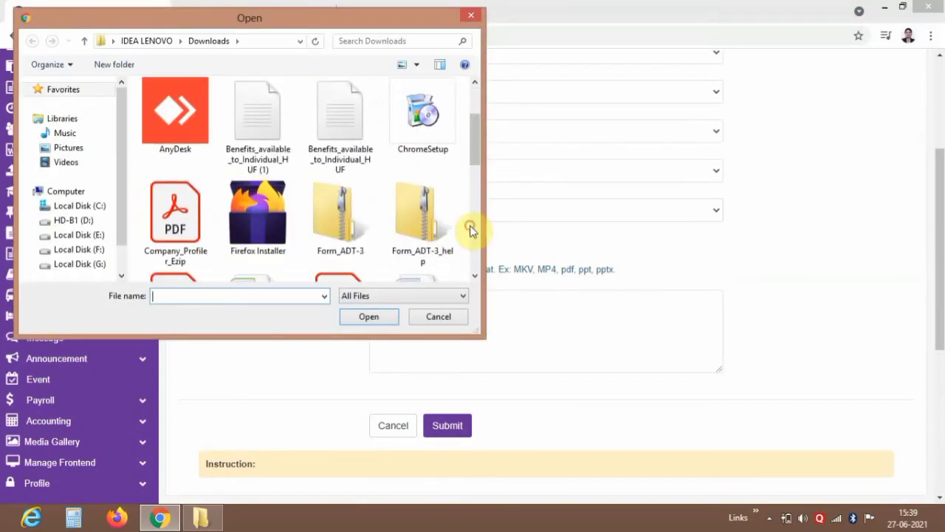
double_click(174, 221)
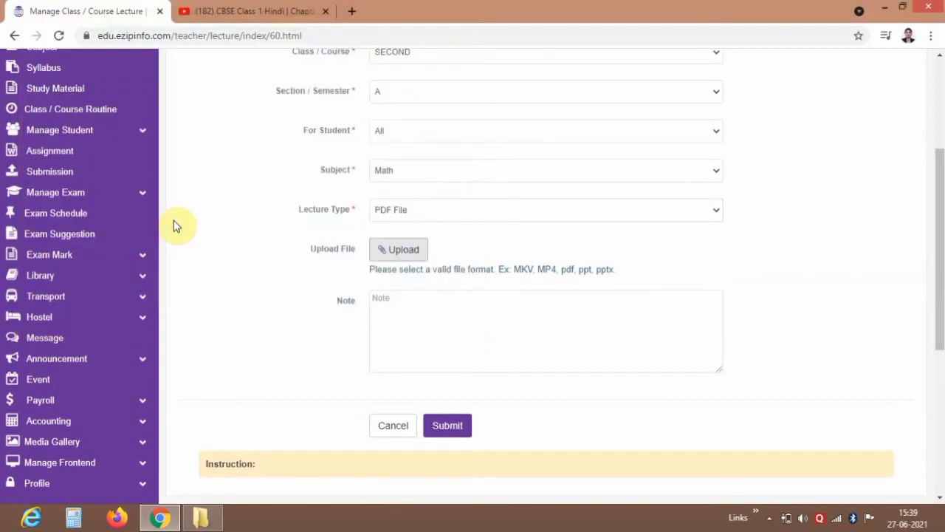
click(447, 428)
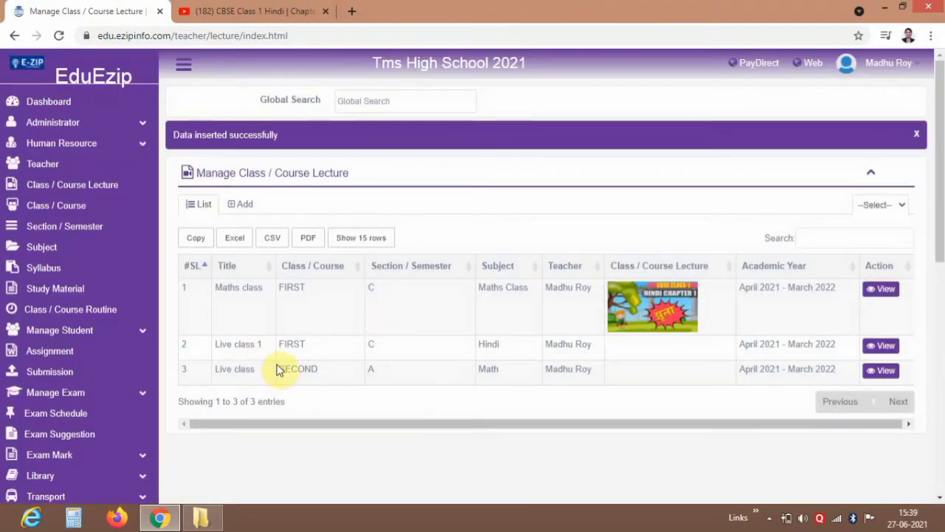
Check the new Maths class entry's lecture date, title, class and teacher in the detailed lecture list.
drag(278, 369, 312, 369)
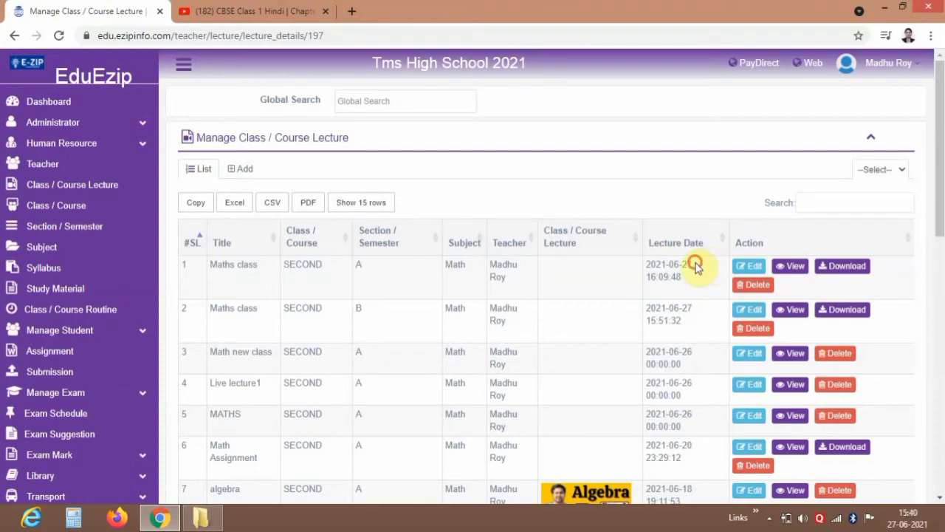
drag(695, 264, 656, 279)
click(664, 279)
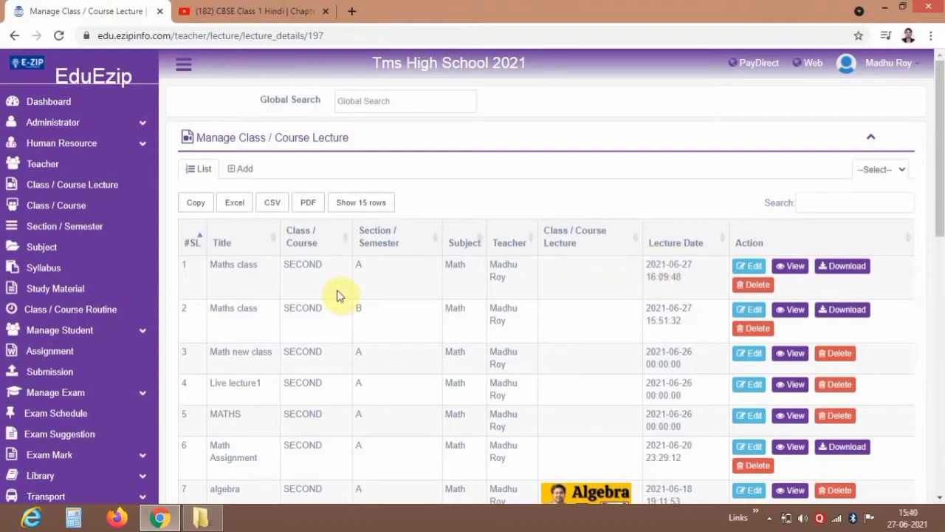
drag(226, 274, 256, 269)
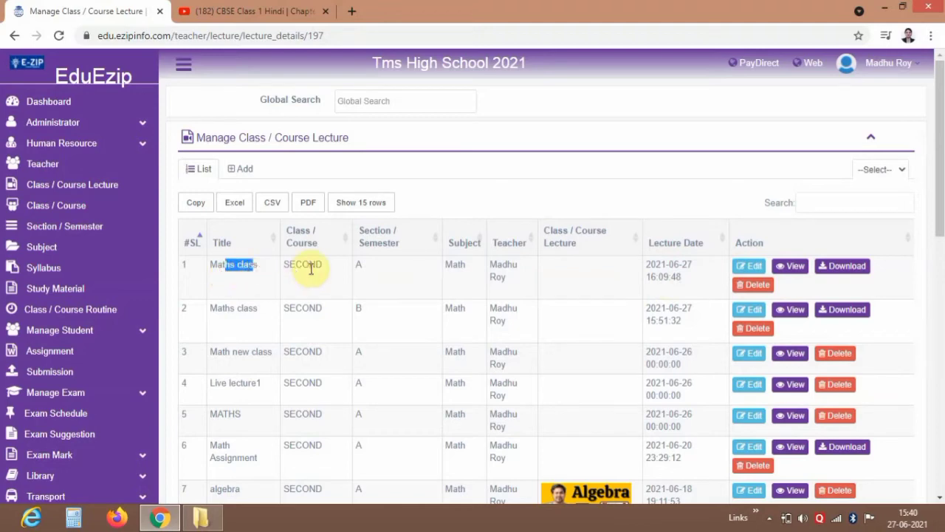
double_click(309, 268)
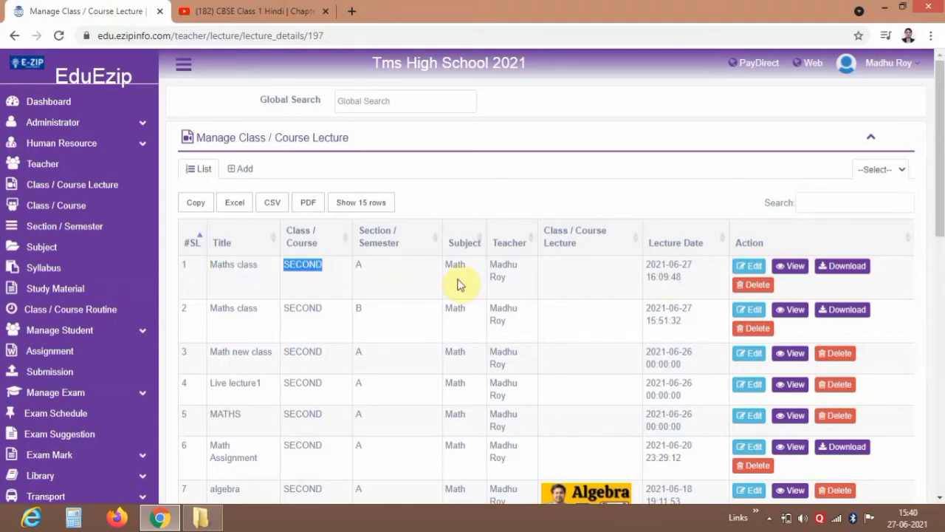
double_click(501, 266)
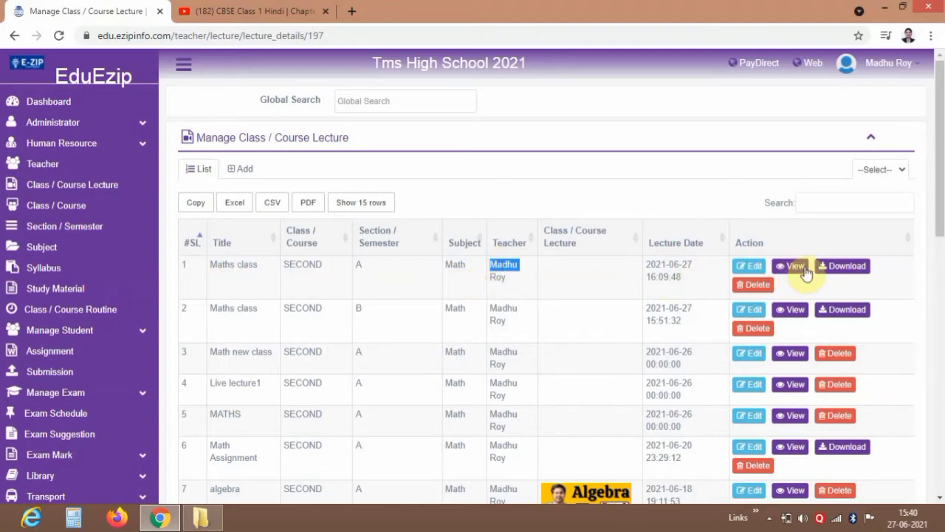
View the details of the new section A Maths lecture, look through its PDF, and close the details.
click(804, 270)
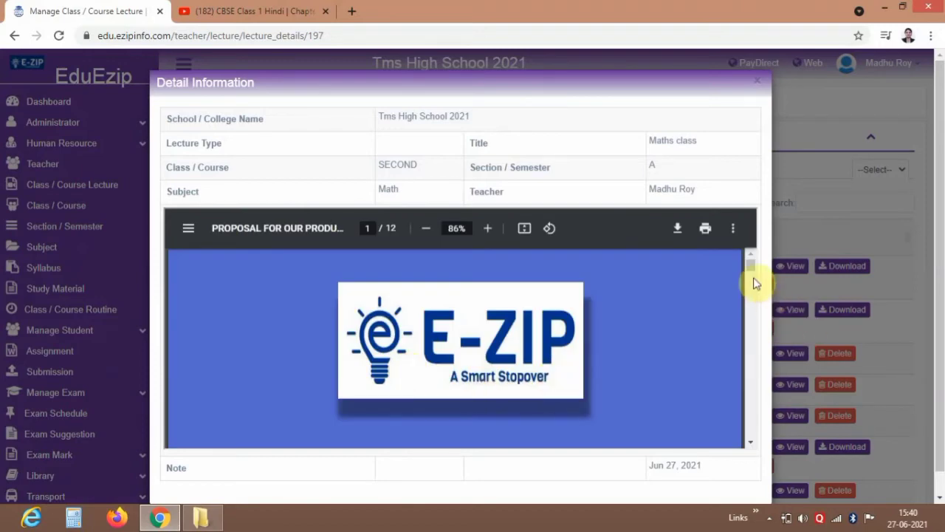
scroll(753, 280, down, 3)
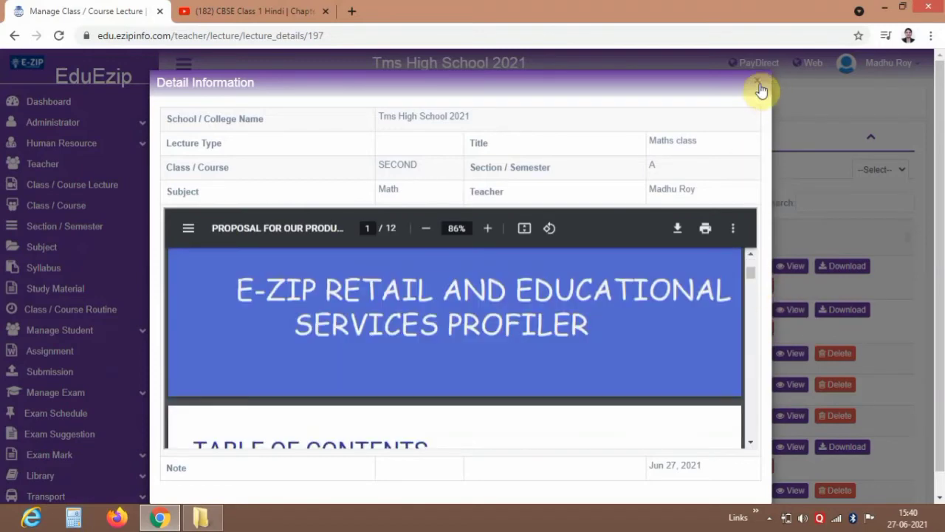
click(851, 197)
Open the new Maths lecture's downloadable PDF, start saving a copy, cancel the save, and close the PDF.
click(845, 273)
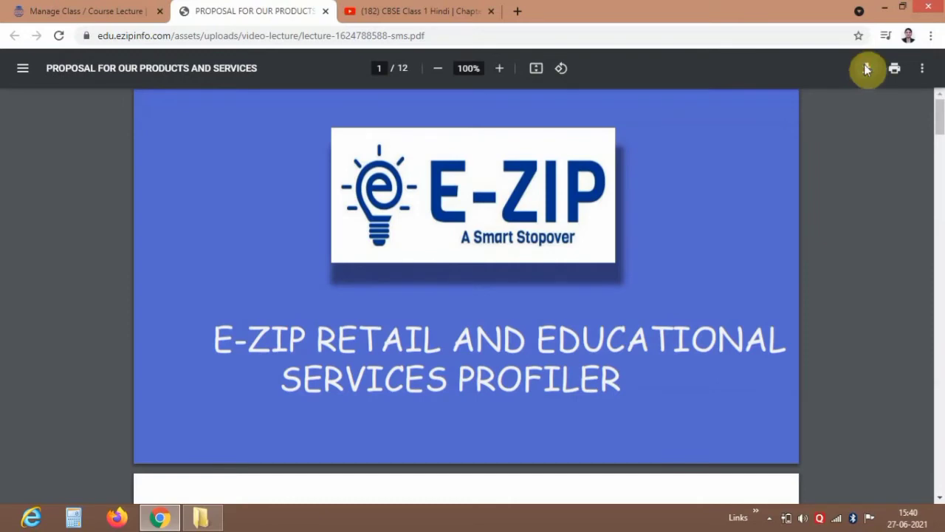
click(866, 68)
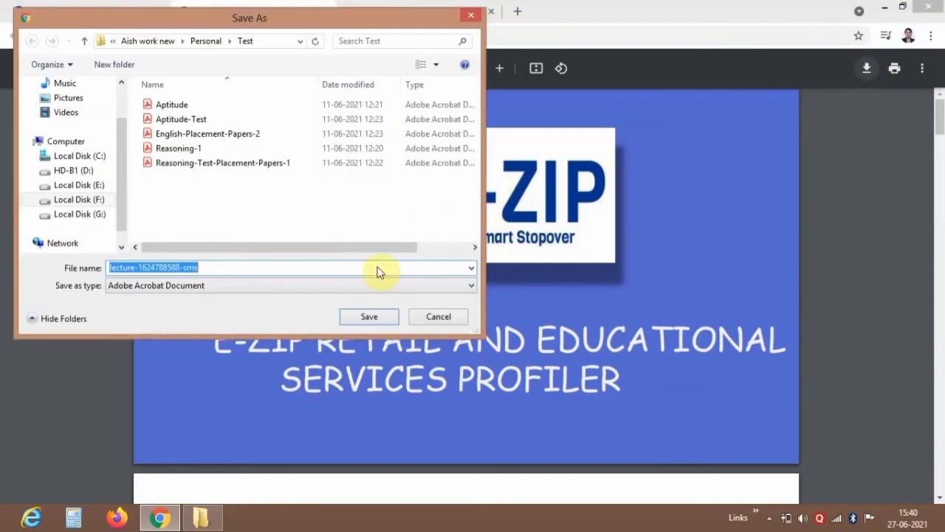
click(431, 318)
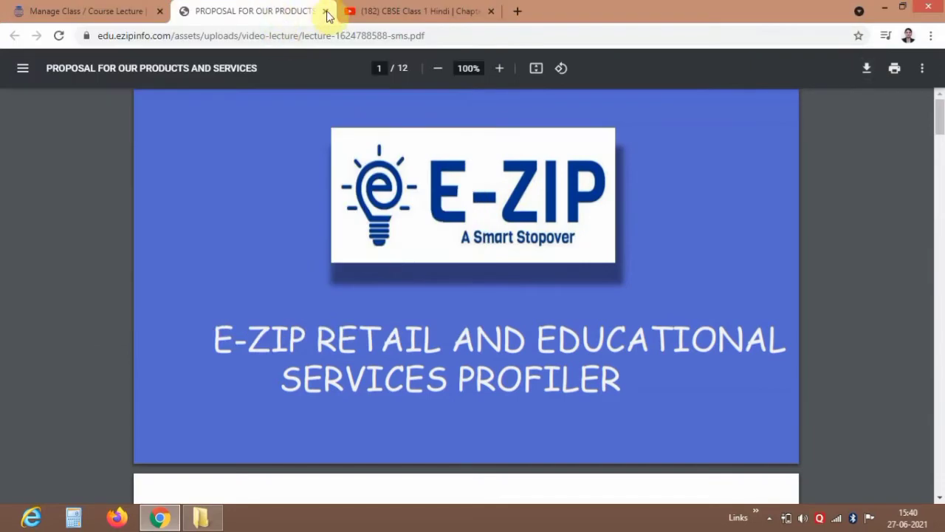
click(327, 11)
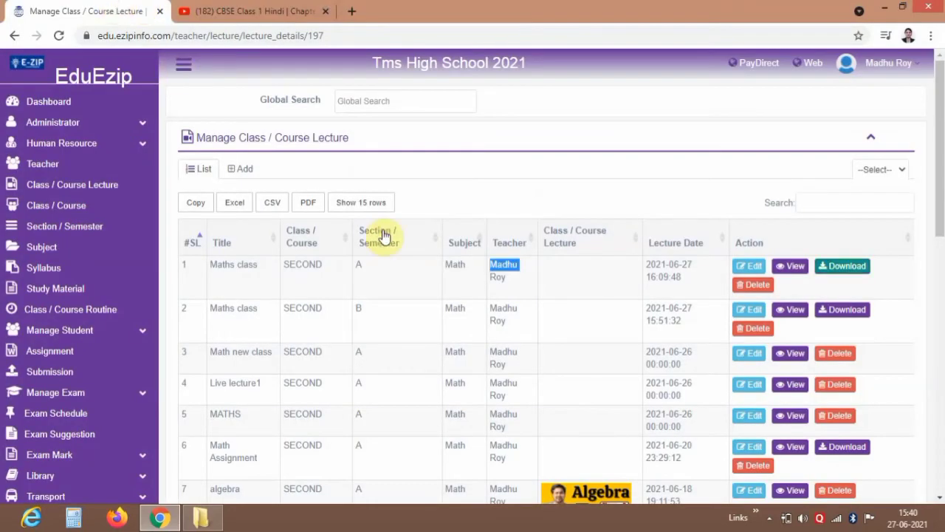
Filter the lecture list to class FIRST and start a new lecture titled "Hindi class" for class FIRST, section C.
click(900, 177)
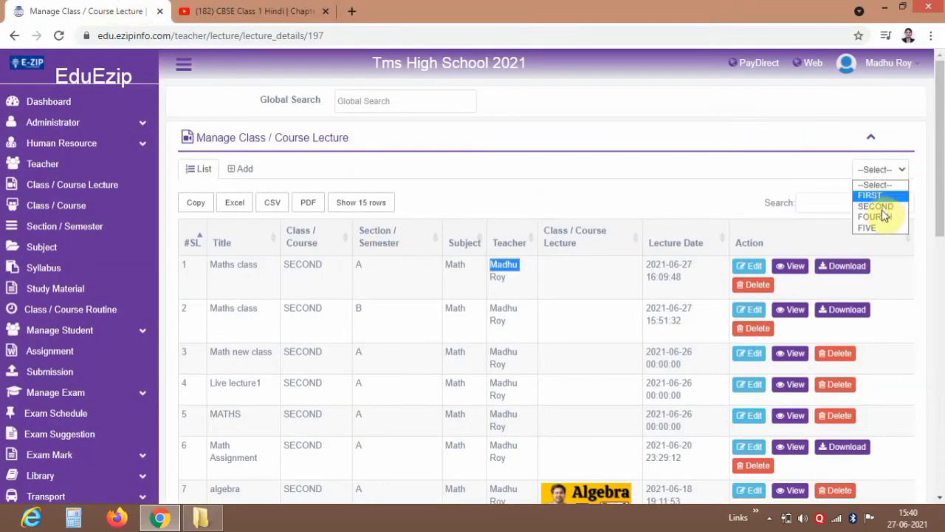
click(875, 196)
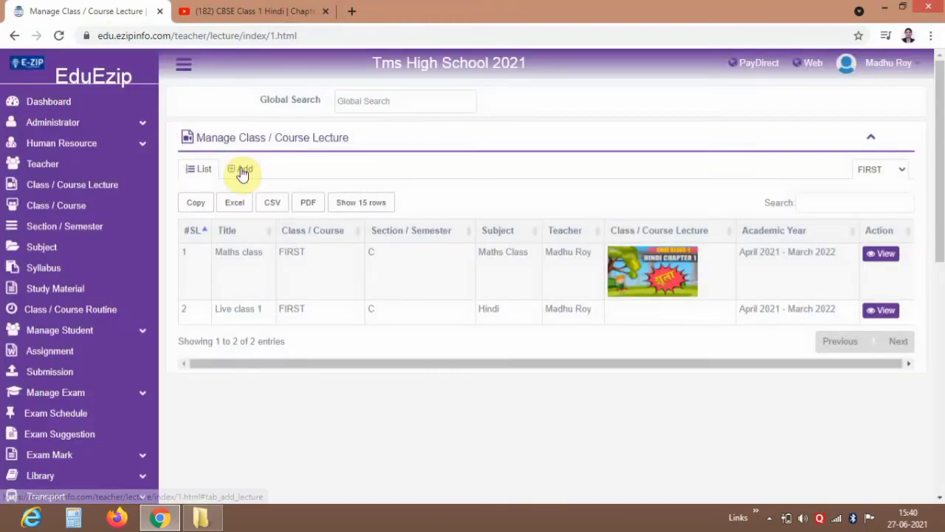
click(241, 169)
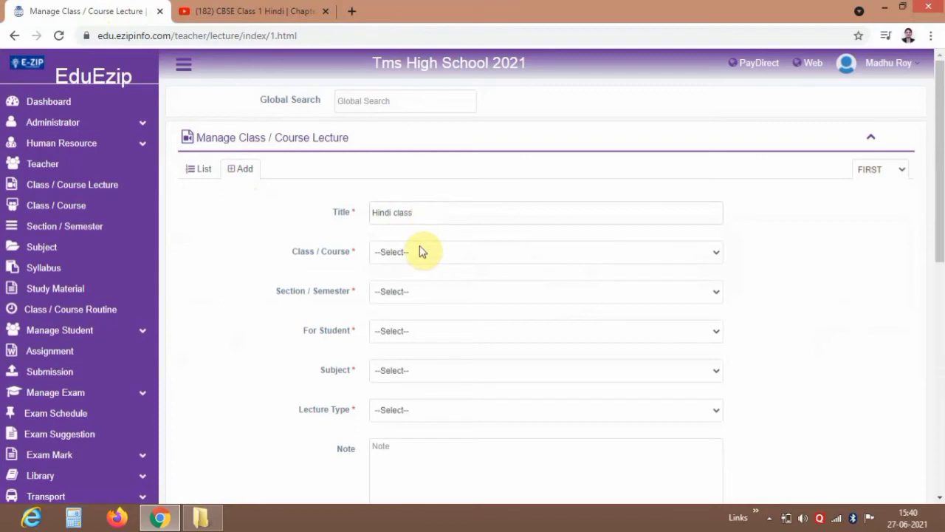
click(420, 249)
click(407, 283)
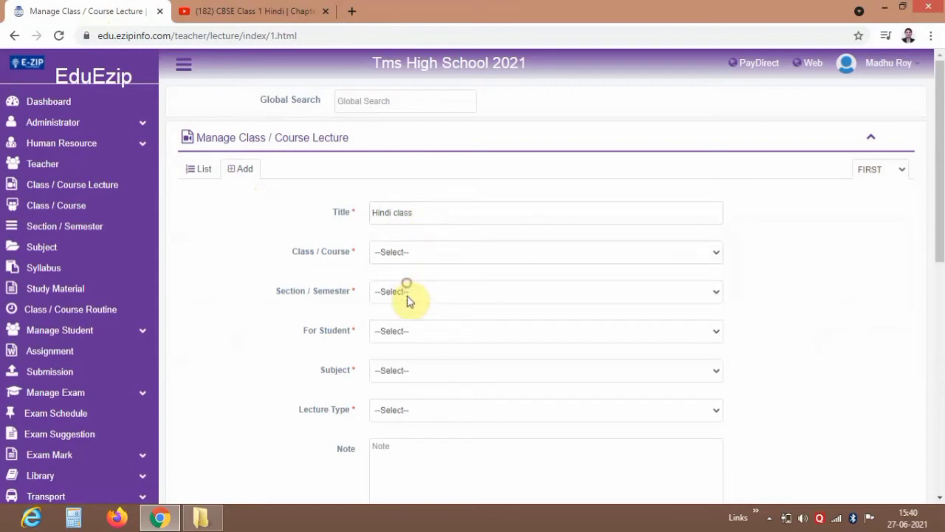
click(407, 295)
click(408, 323)
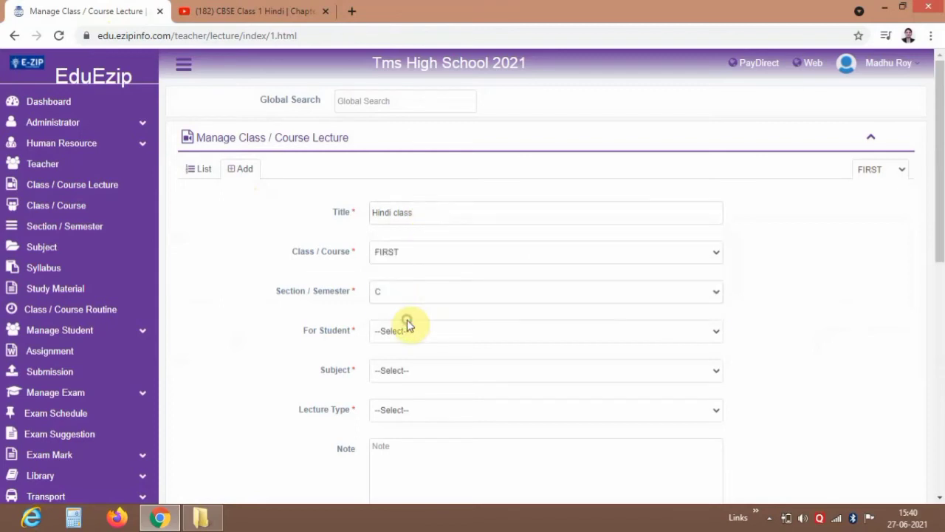
Make the Hindi lecture available to all students, with subject Hindi and lecture type Power Point.
click(406, 328)
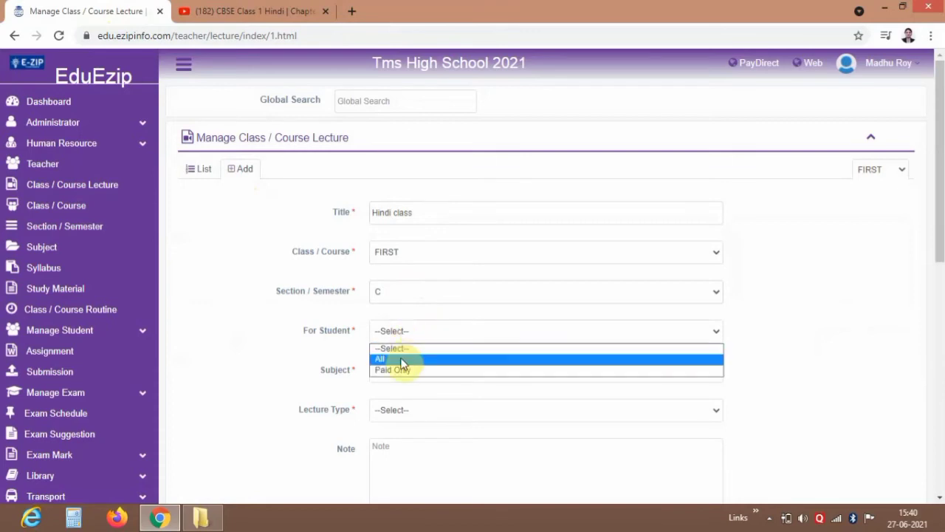
click(402, 360)
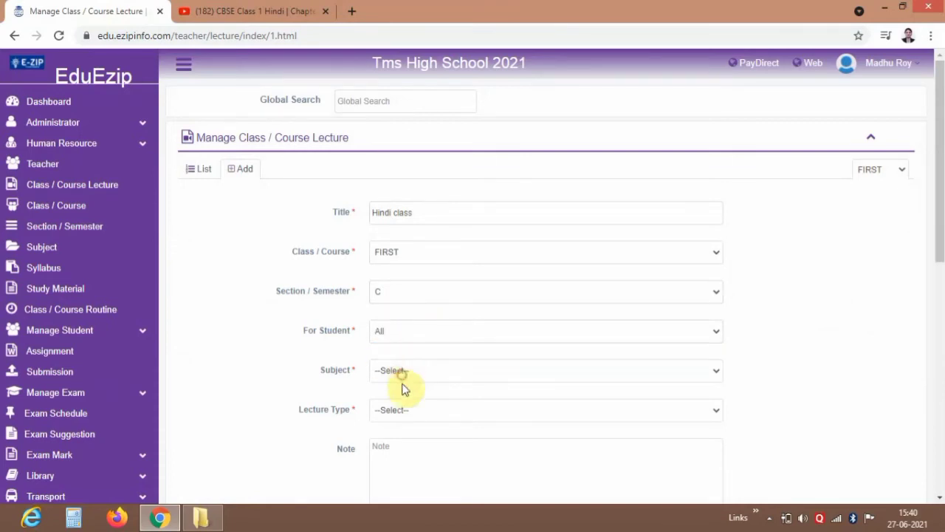
click(402, 373)
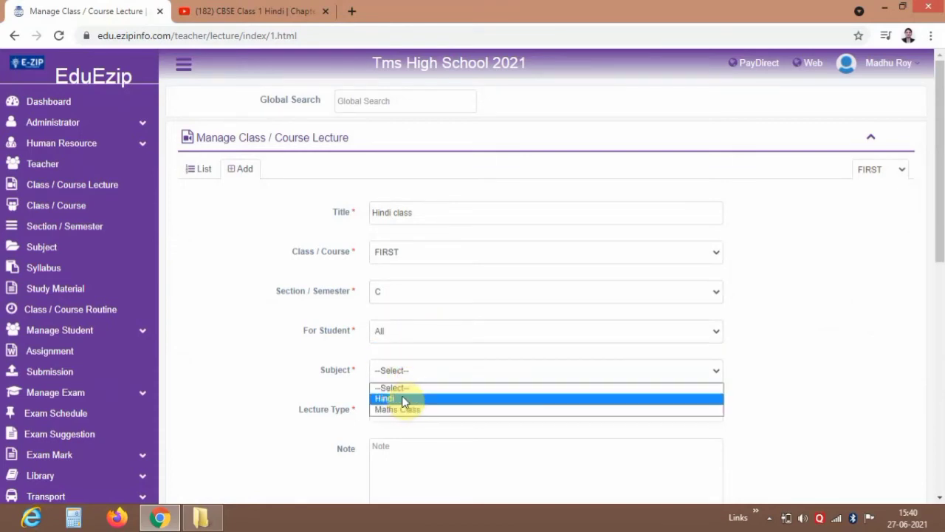
click(392, 214)
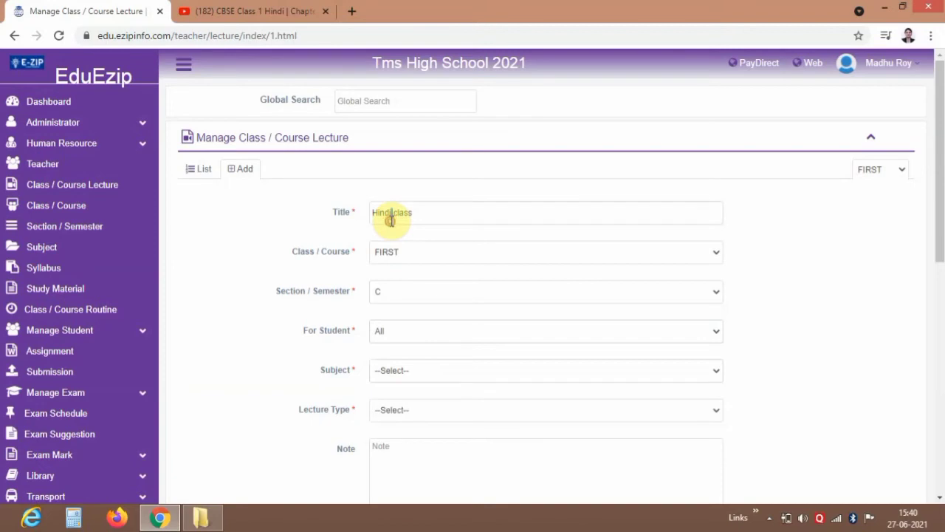
click(401, 378)
click(399, 398)
scroll(830, 273, down, 2)
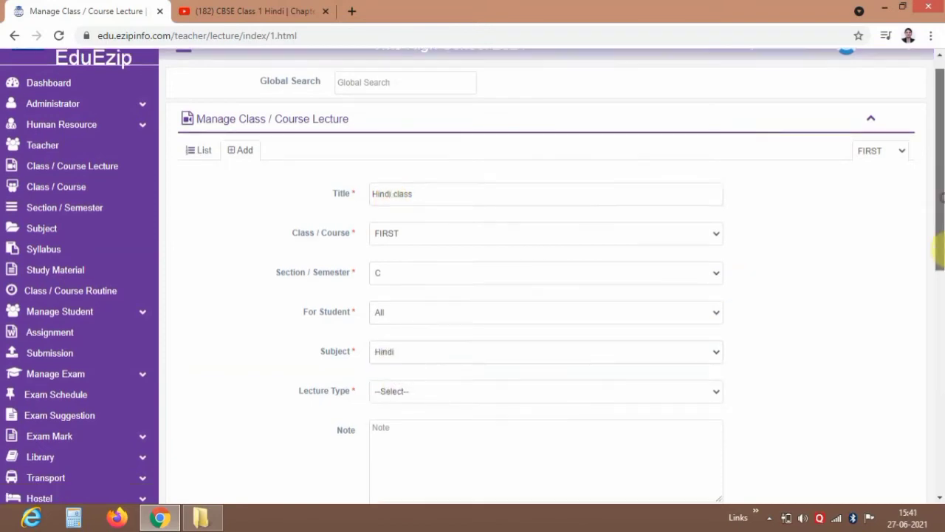
click(583, 238)
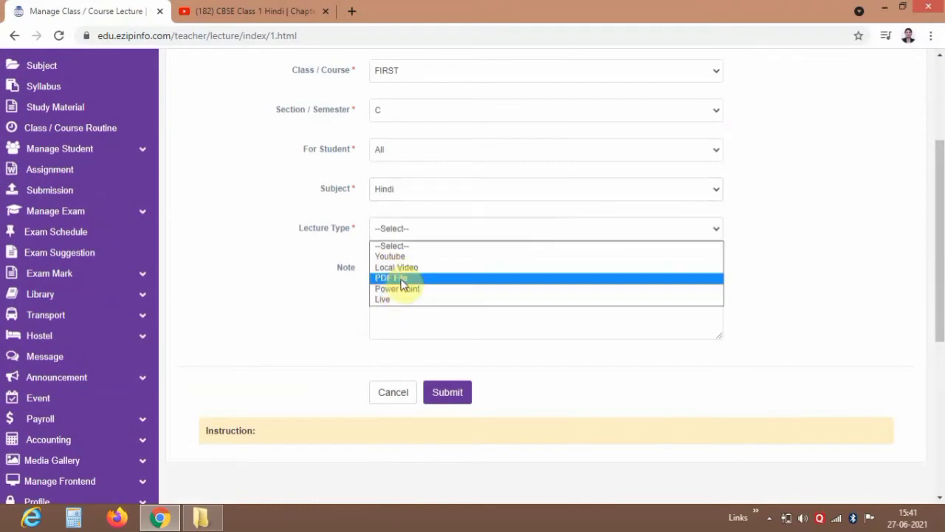
click(405, 289)
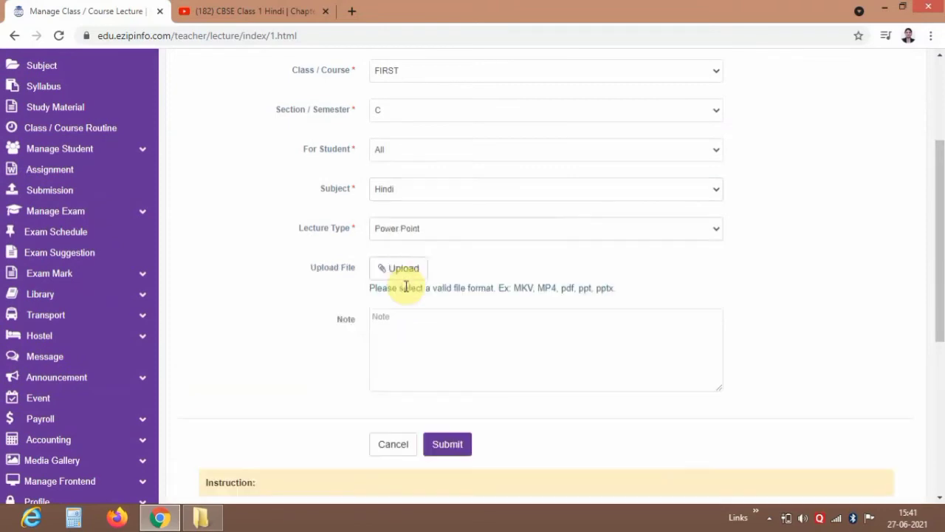
Change the Hindi lecture's type to Live and set the class date to 28-06-2021.
click(411, 231)
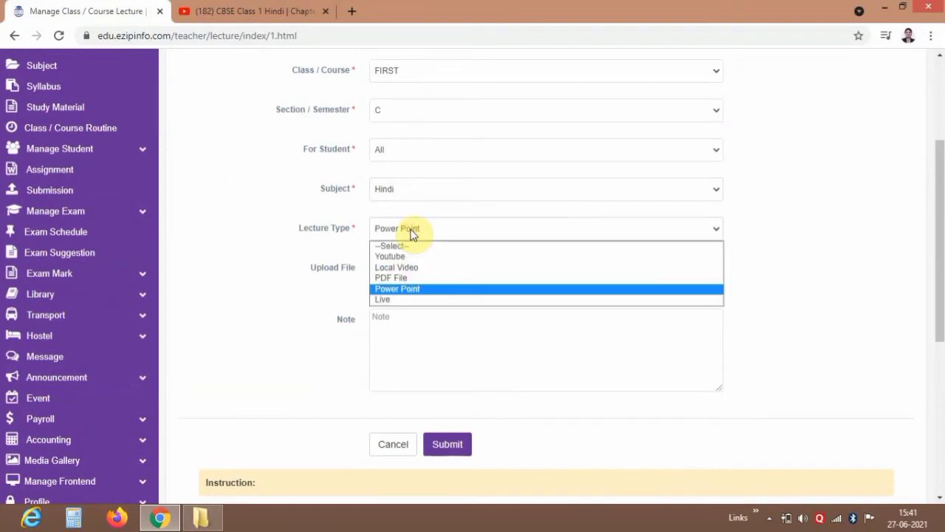
click(393, 300)
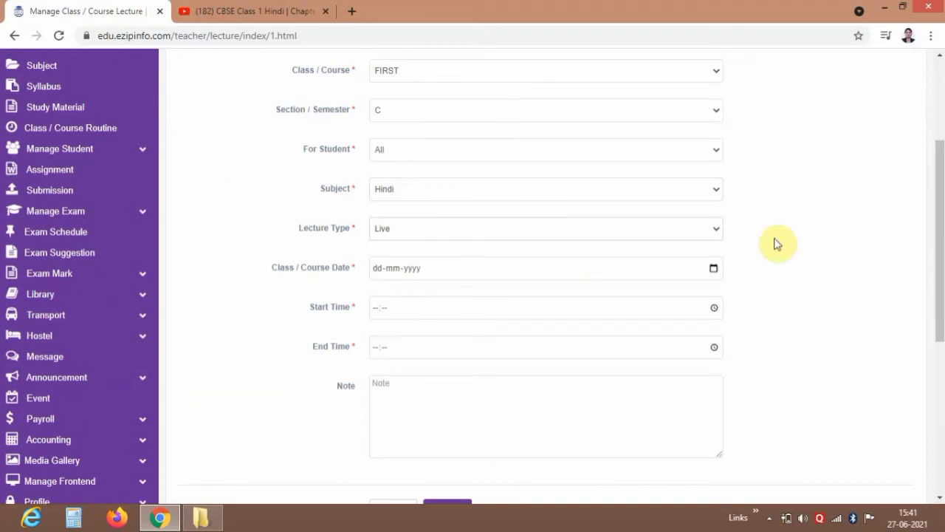
click(714, 269)
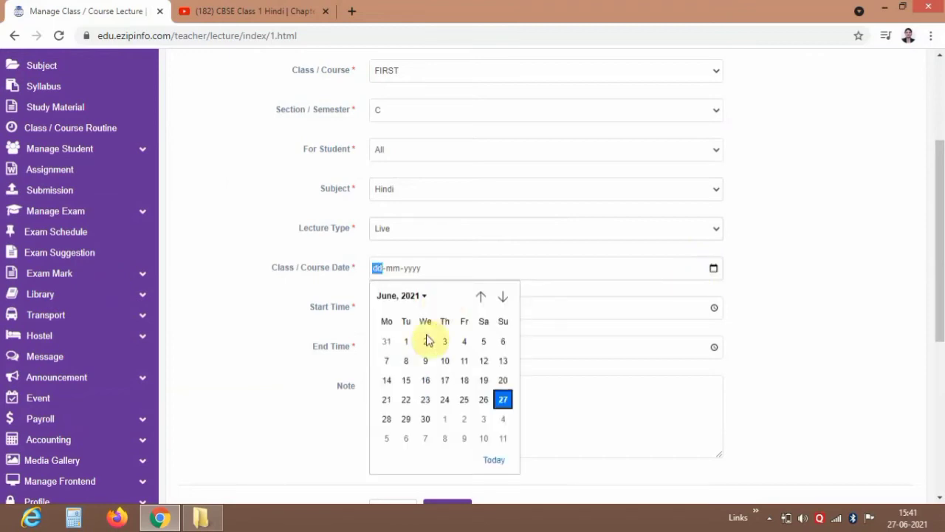
click(384, 421)
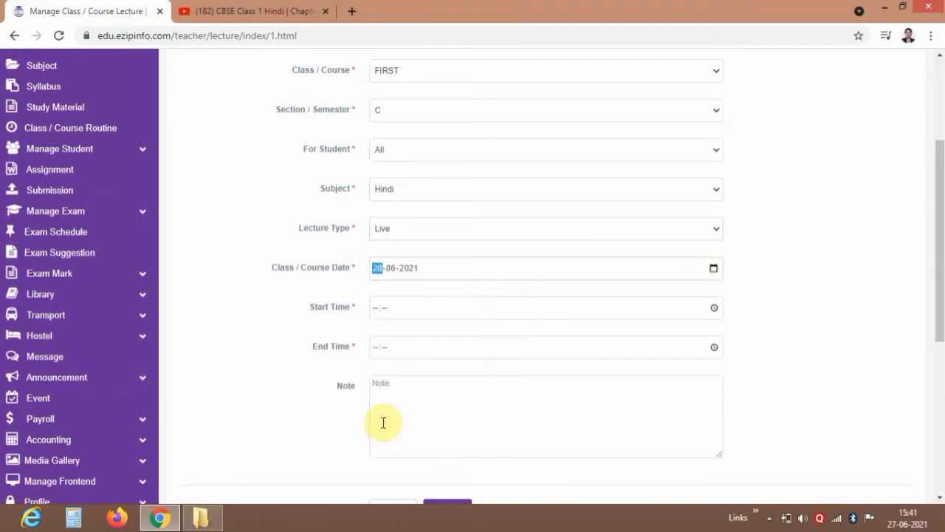
Set the live Hindi lecture's start time to 15:00.
click(713, 310)
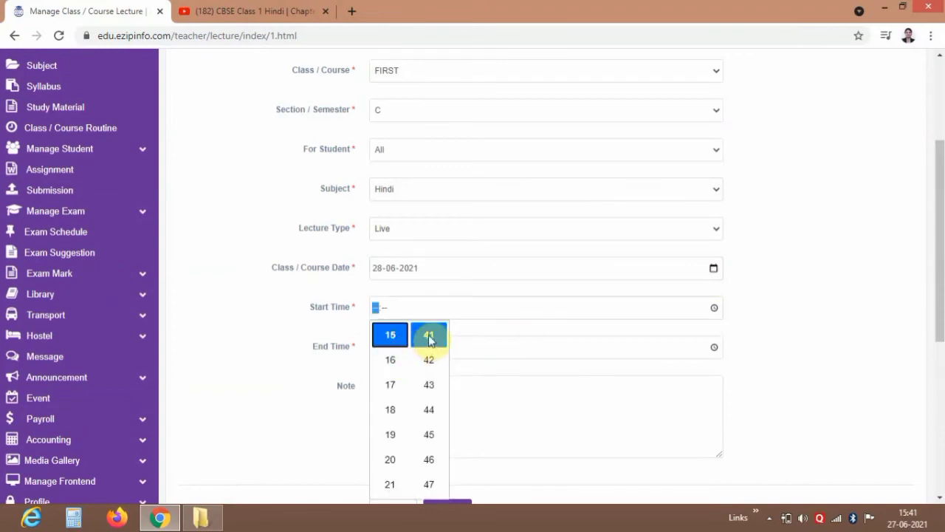
click(429, 336)
scroll(429, 338, up, 3)
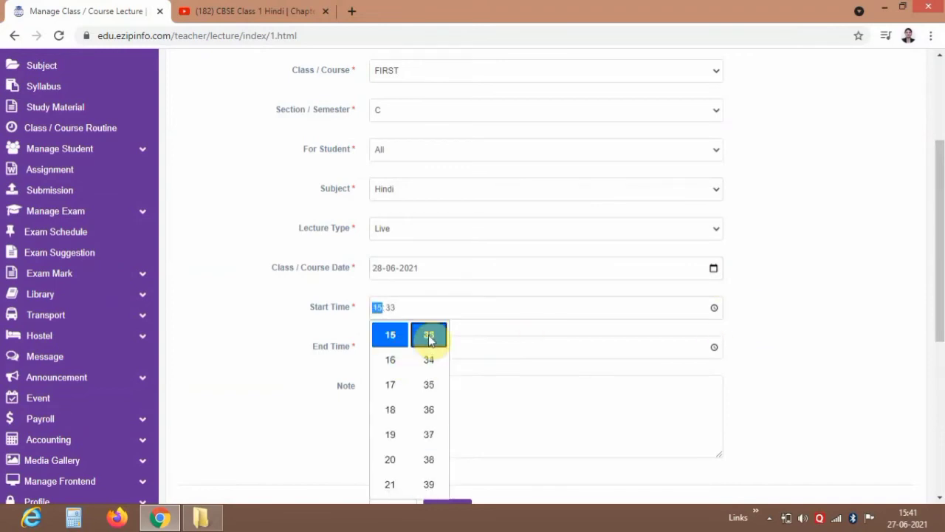
key(Down)
key(Down)
key(Down)
key(Down)
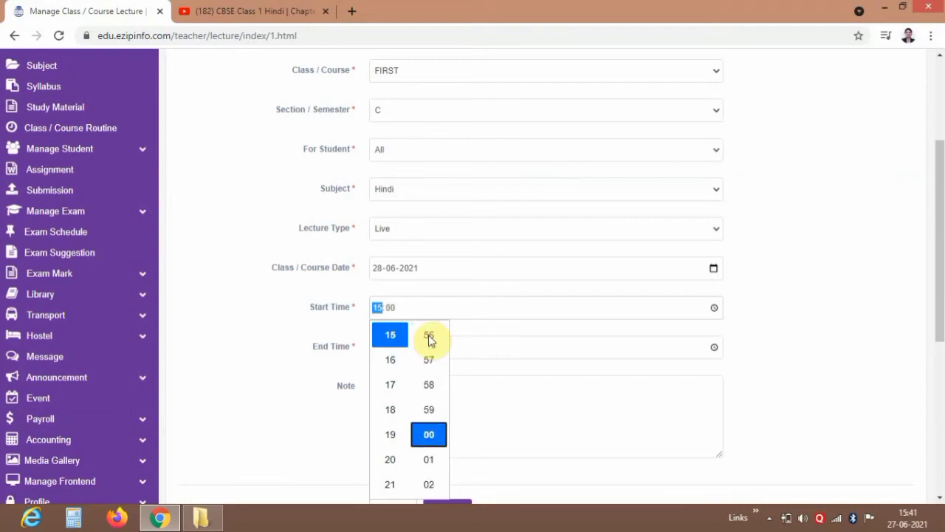
key(Return)
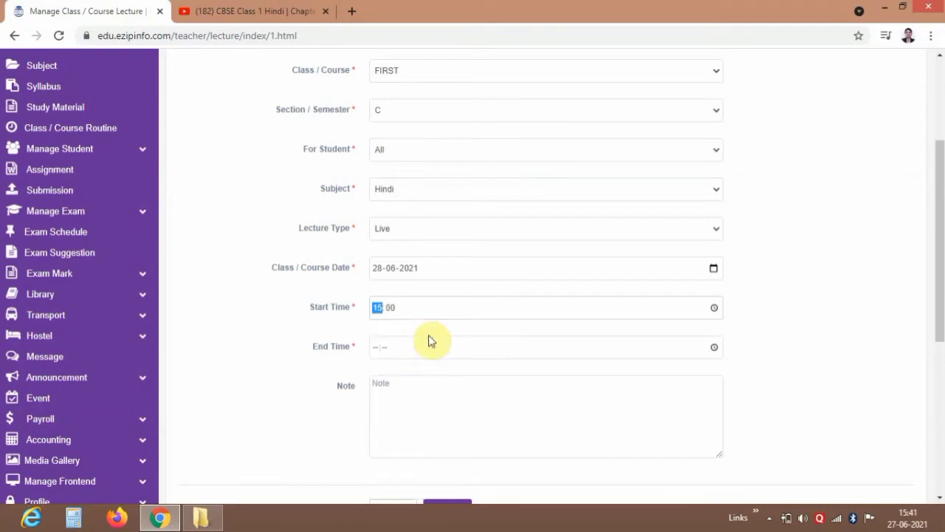
Set the end time to 16:00 with the note "Please be on time." and submit the live Hindi lecture.
click(711, 349)
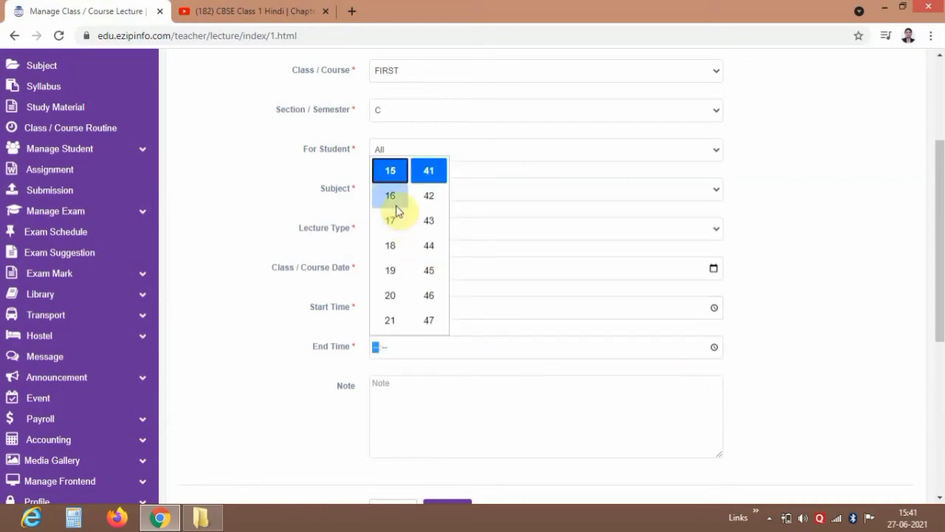
click(397, 210)
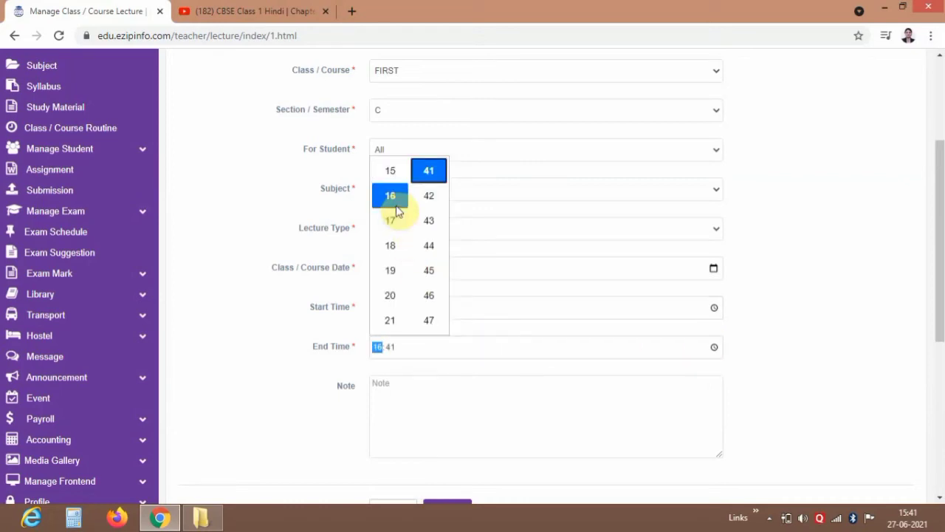
key(Down)
key(Down)
key(Down)
key(Down)
key(Down)
key(Down)
key(Down)
key(Down)
key(Down)
key(Down)
key(Down)
key(Down)
key(Down)
key(Down)
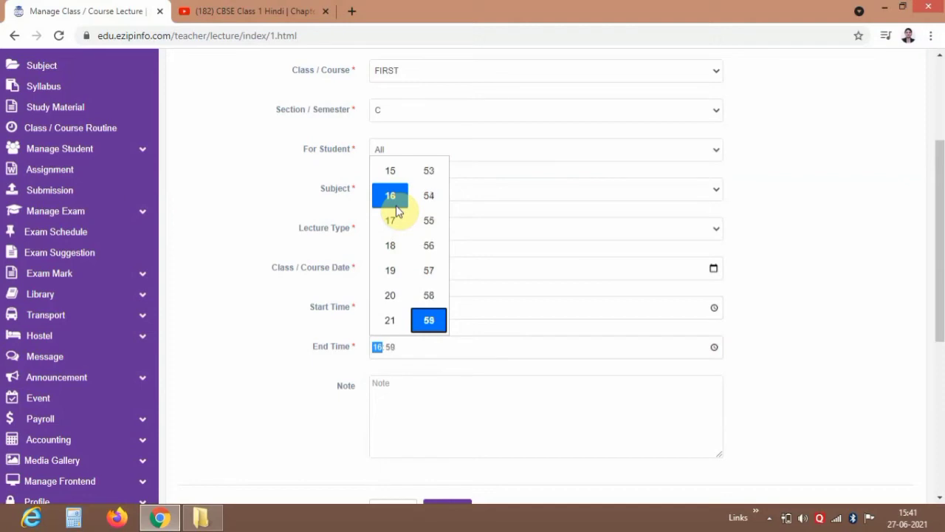
key(Return)
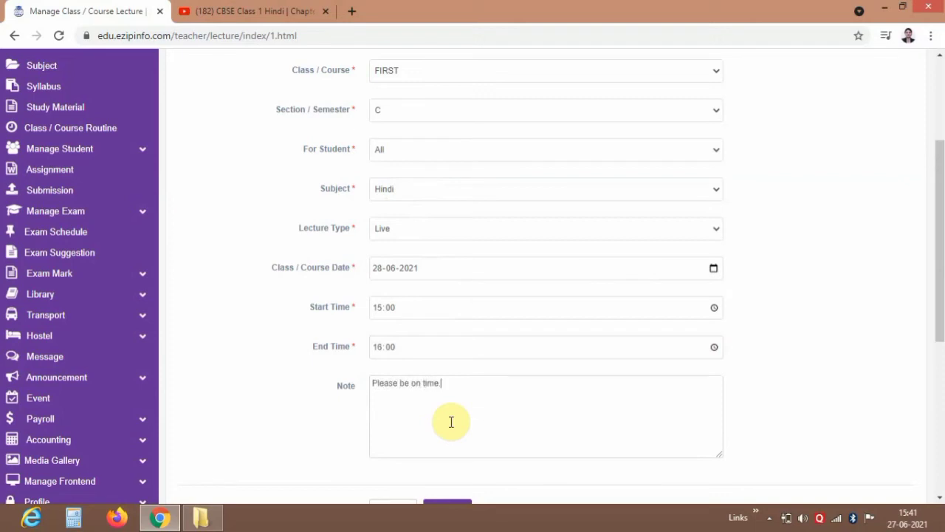
scroll(939, 297, down, 1)
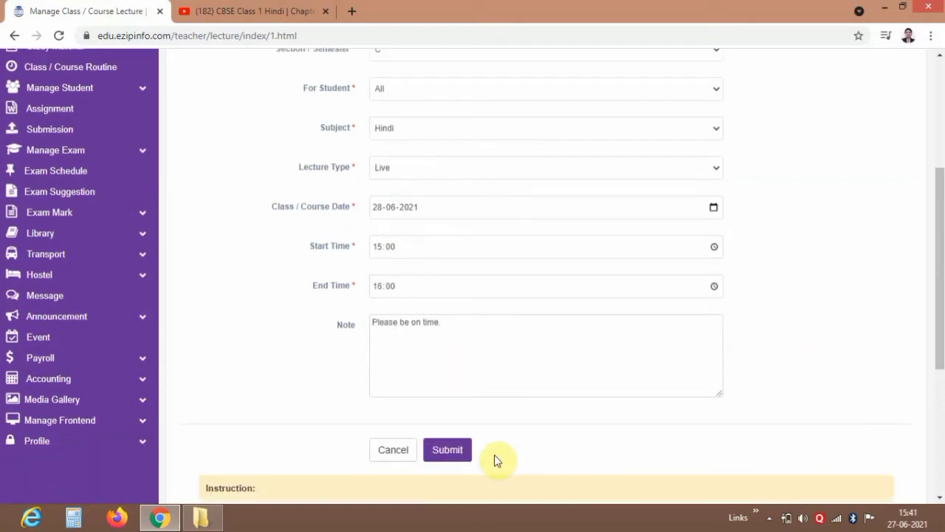
click(447, 451)
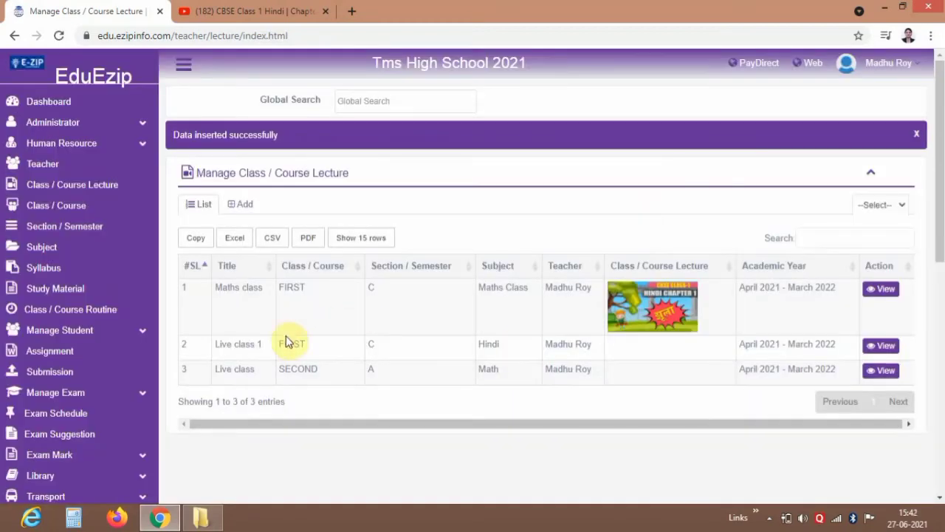
View the class FIRST, section C Hindi lectures, check the new live lecture's schedule and note in its details, and close them.
drag(243, 344, 316, 348)
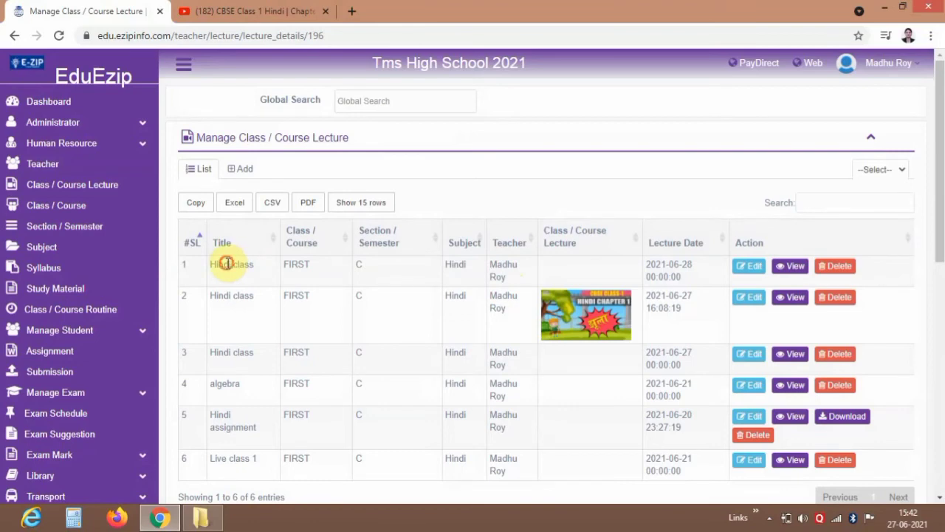
drag(226, 263, 296, 263)
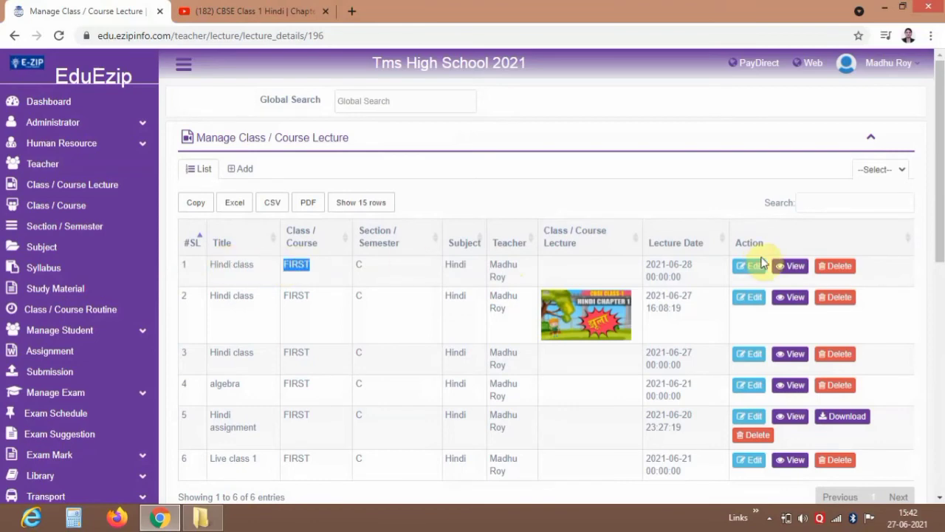
drag(668, 266, 698, 268)
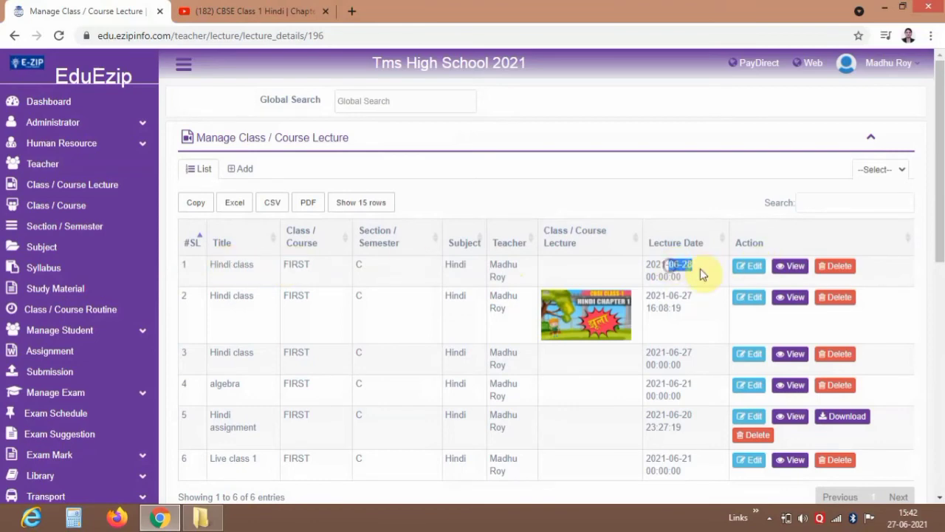
click(792, 267)
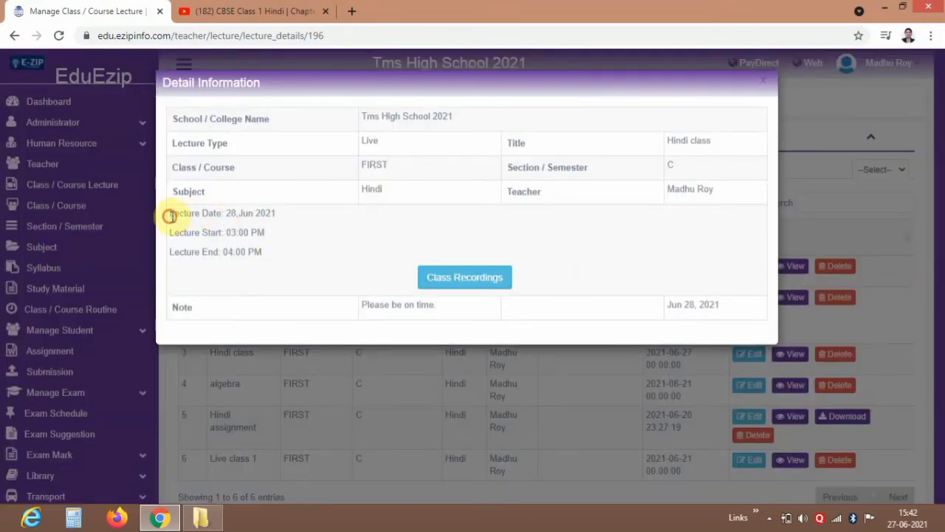
drag(169, 216, 261, 217)
click(251, 241)
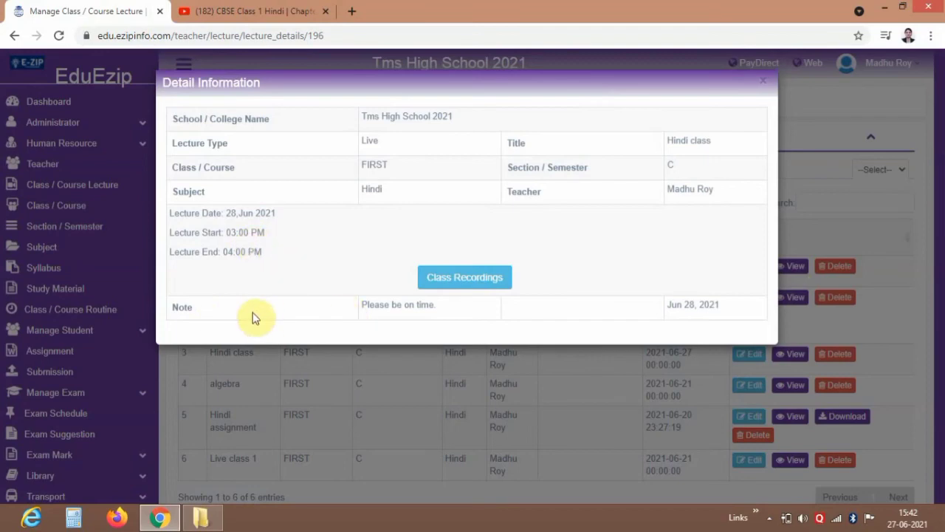
drag(366, 307, 434, 306)
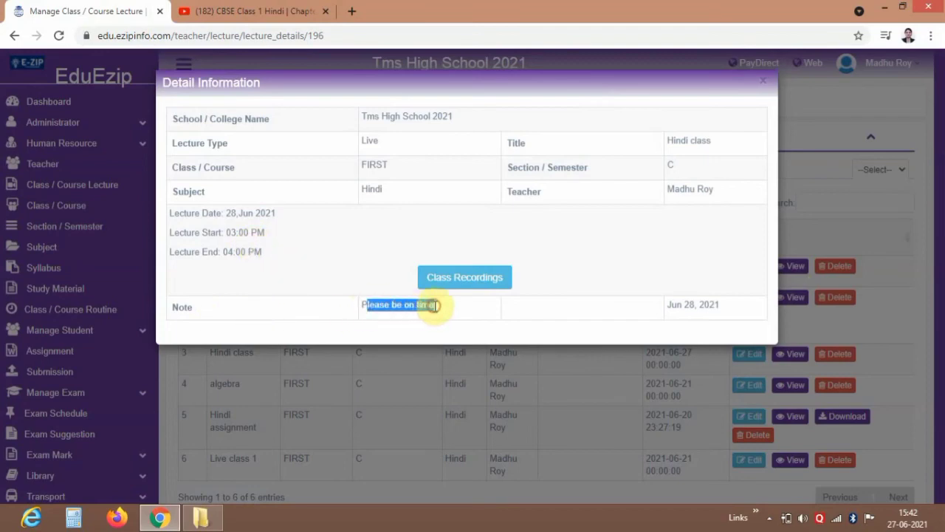
click(764, 88)
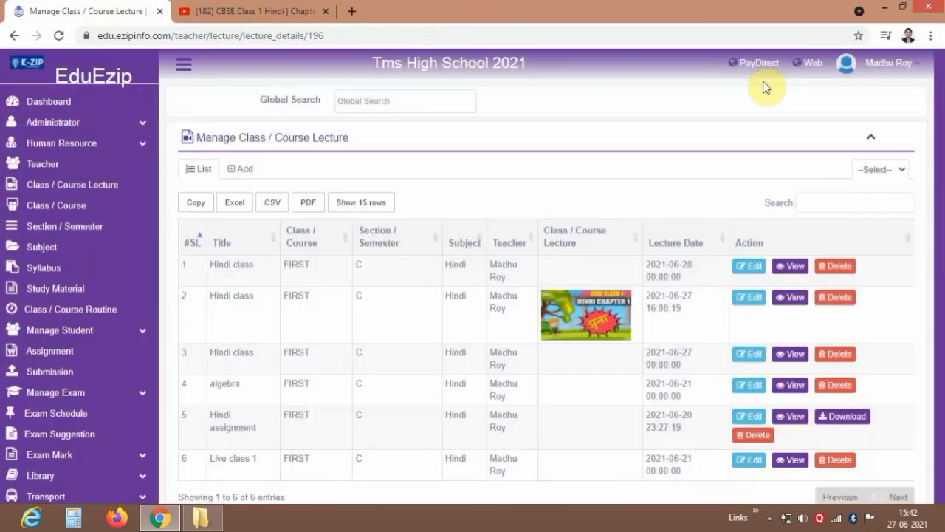
Log out of the teacher account and log in with the second saved username and password.
click(875, 68)
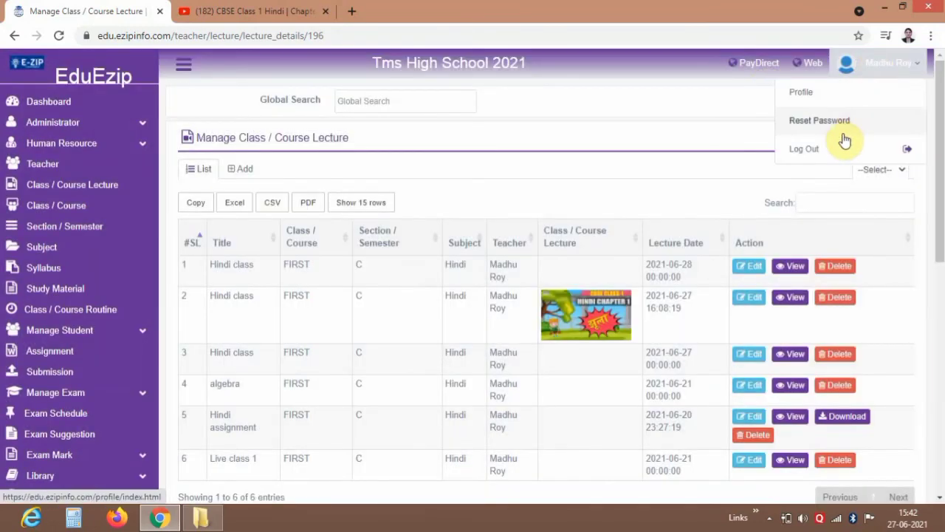
click(833, 153)
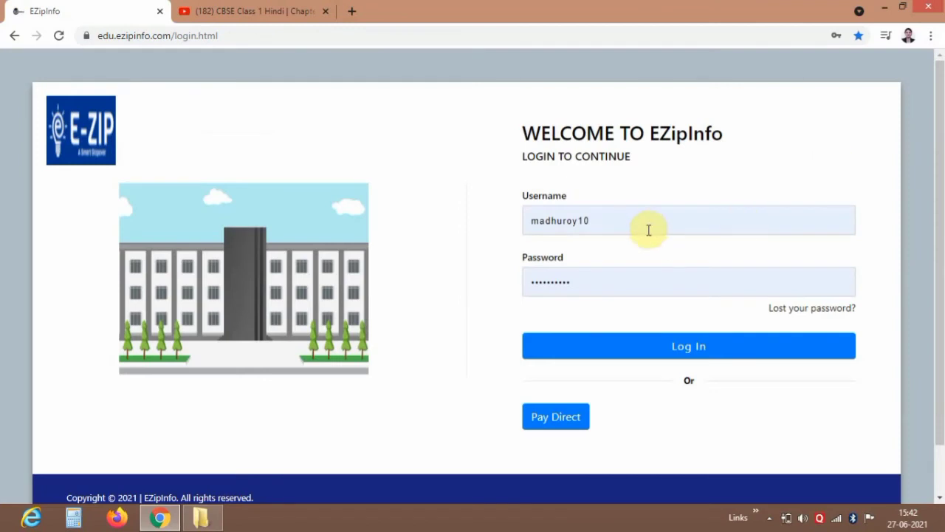
double_click(643, 227)
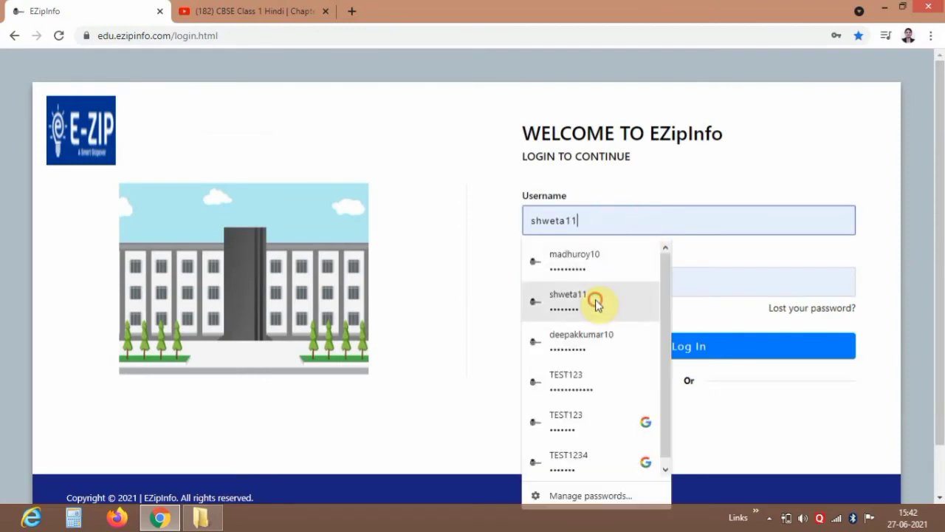
click(597, 303)
click(598, 344)
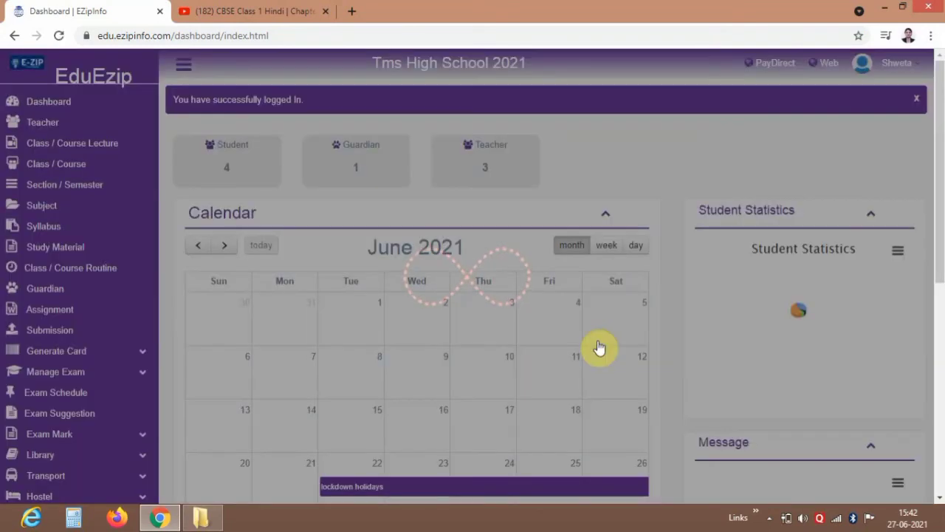
Open the class lectures in this account and check the action status of the section C Maths class lecture.
click(73, 164)
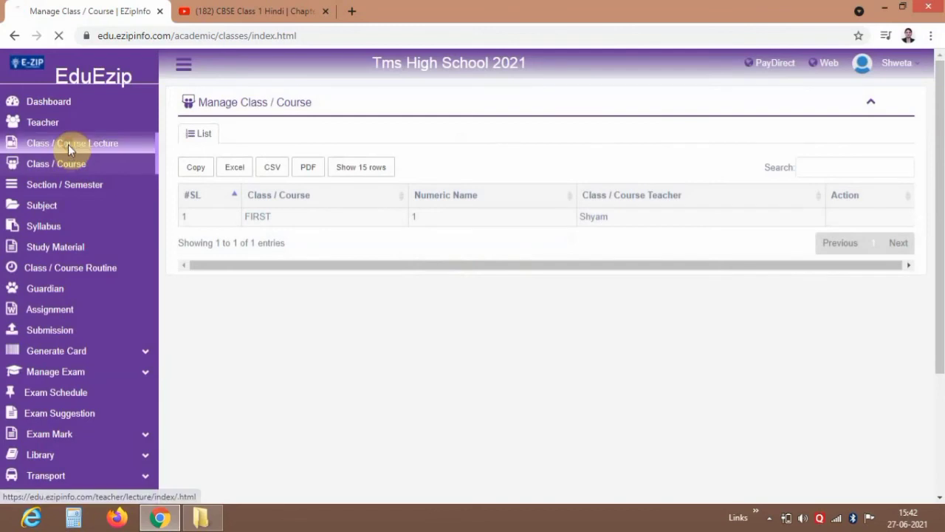
click(68, 144)
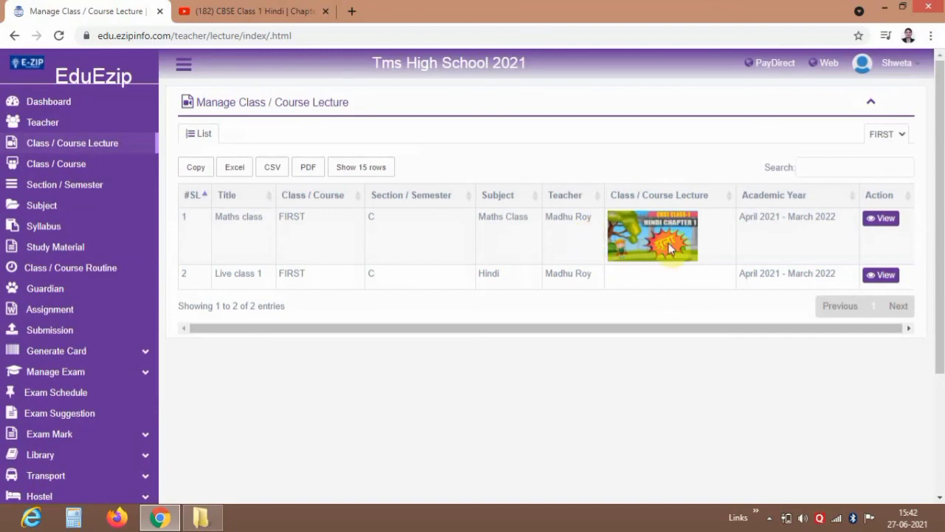
click(890, 219)
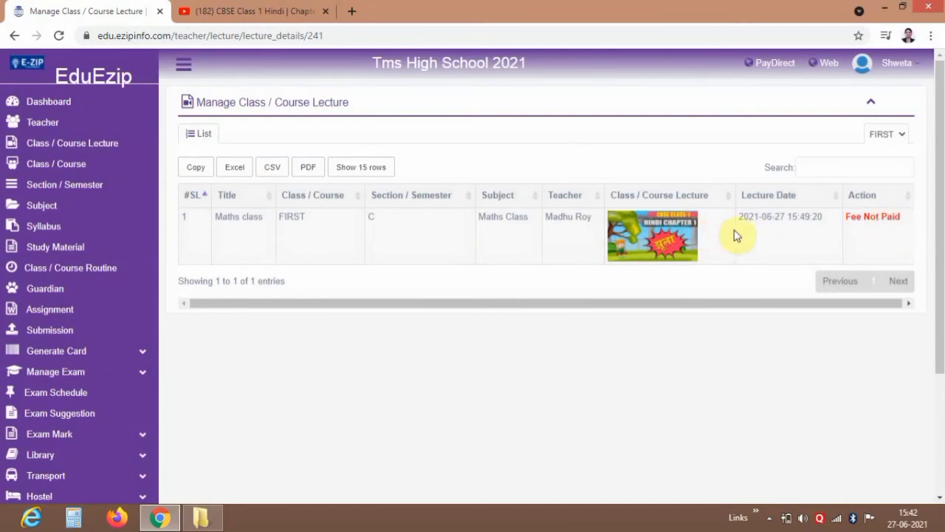
drag(847, 216, 889, 215)
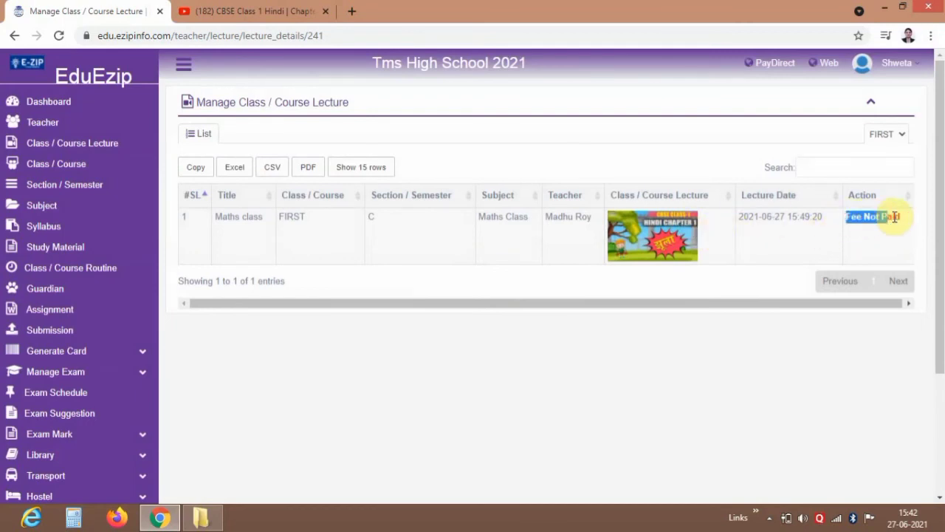
click(677, 289)
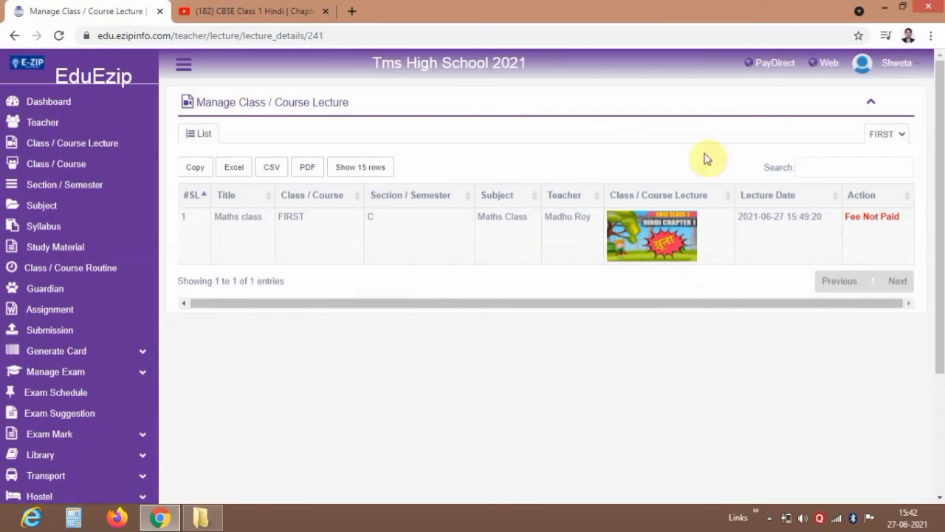
Return to the lecture list, view the Hindi lectures, examine the details of the 28 June live class, and close them.
click(78, 147)
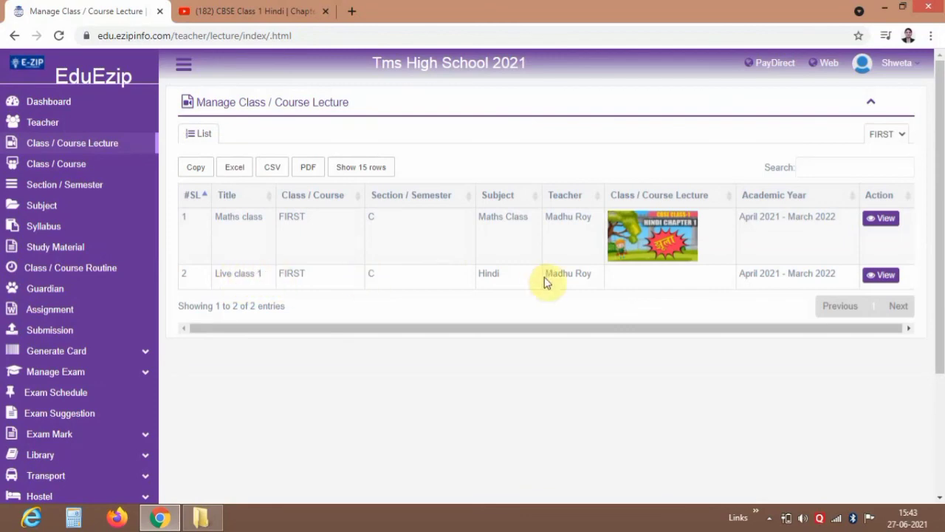
click(876, 276)
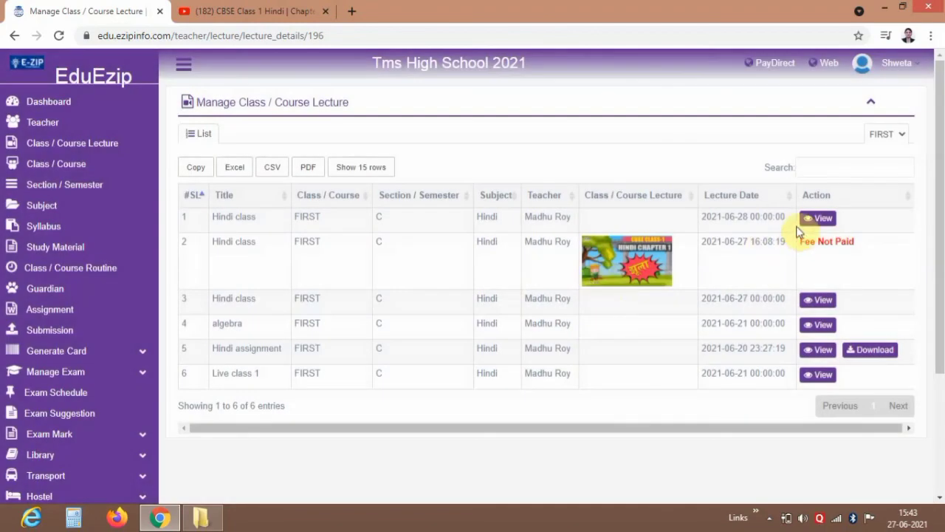
drag(749, 217, 722, 218)
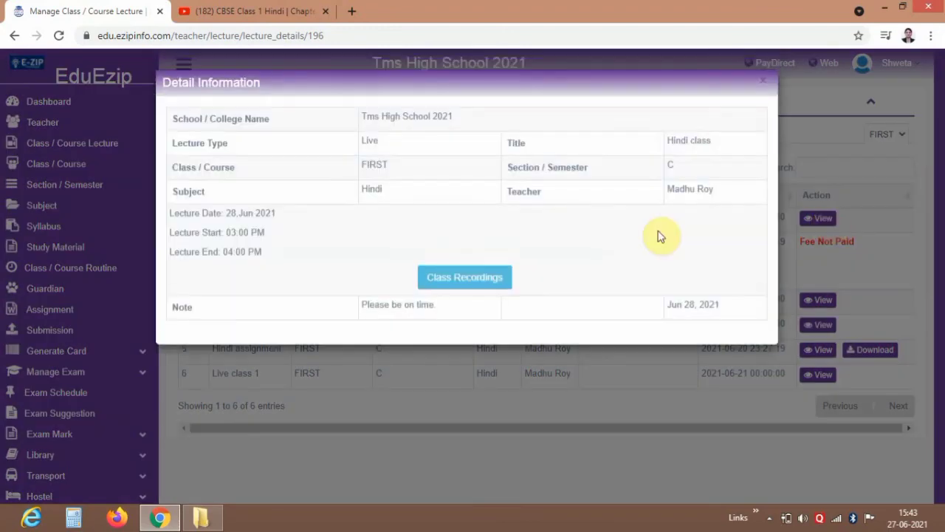
drag(212, 218, 276, 217)
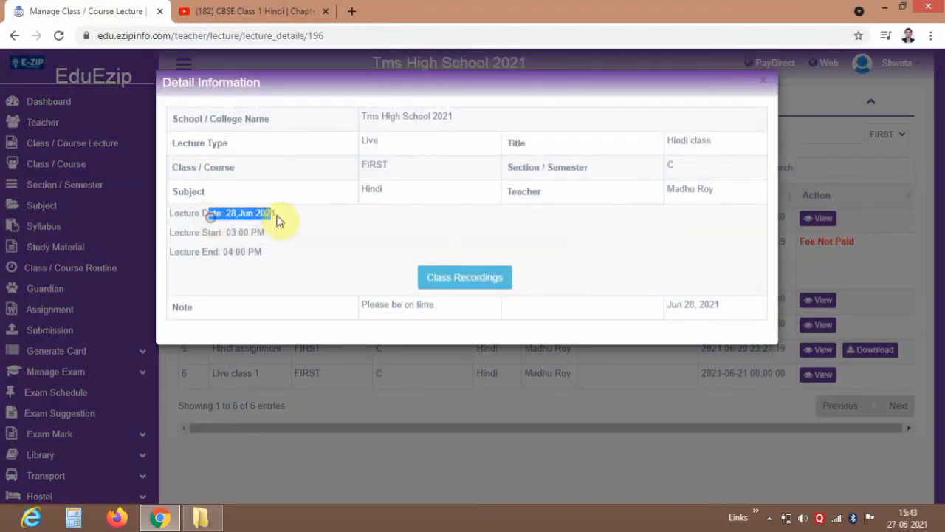
drag(380, 305, 403, 305)
click(766, 84)
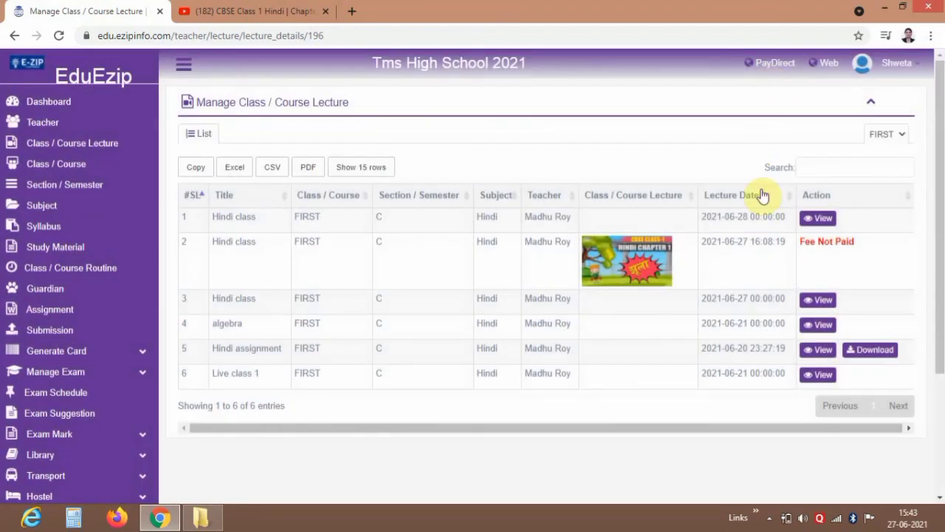
Log out of the current account.
click(896, 63)
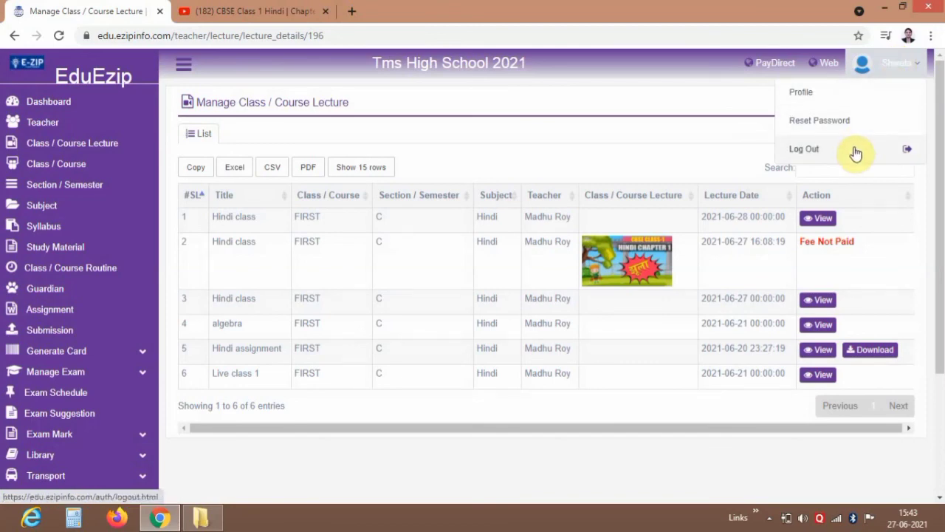
click(855, 150)
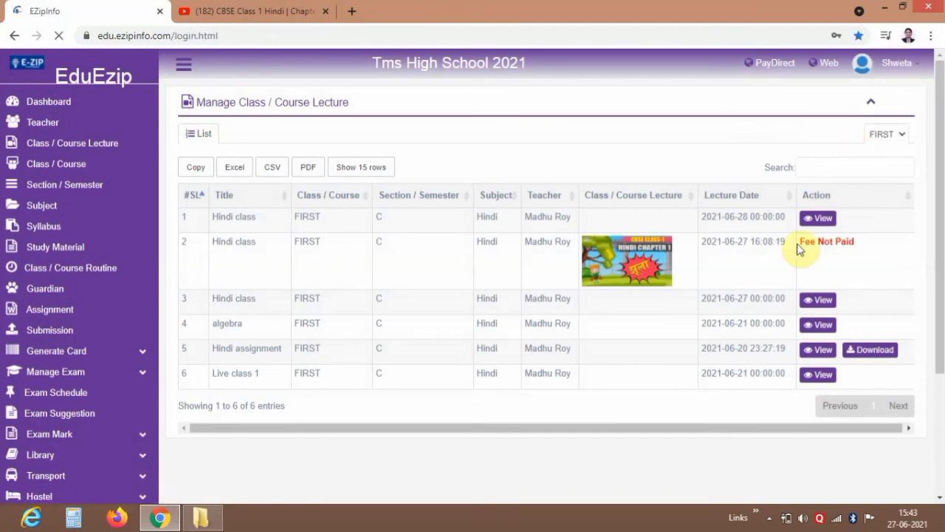